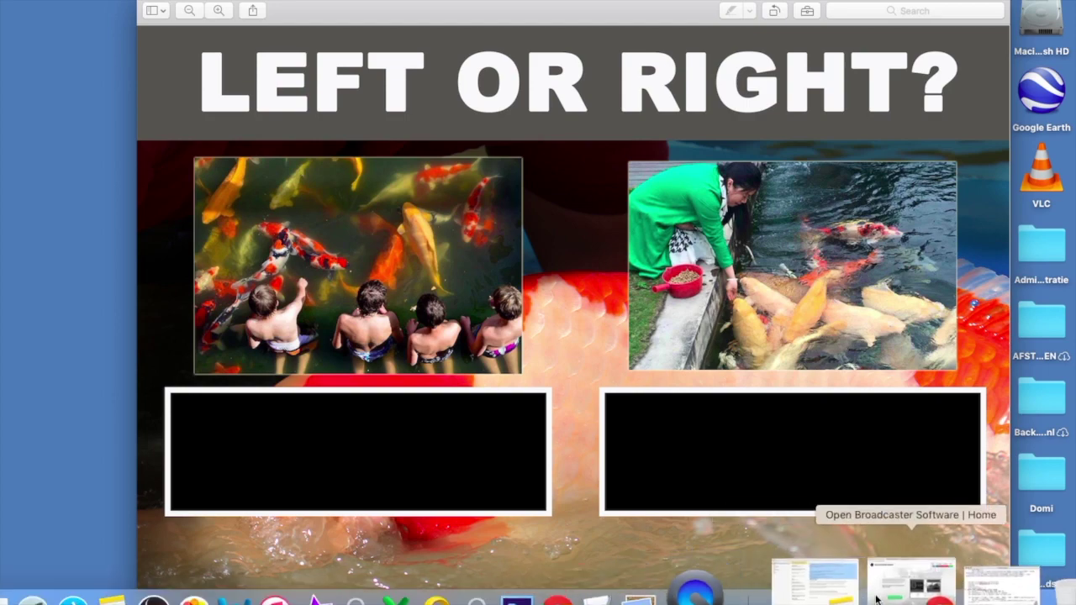
- Switch to the browser and show the Facebook for Developers site at developers.facebook.com
left_click(883, 595)
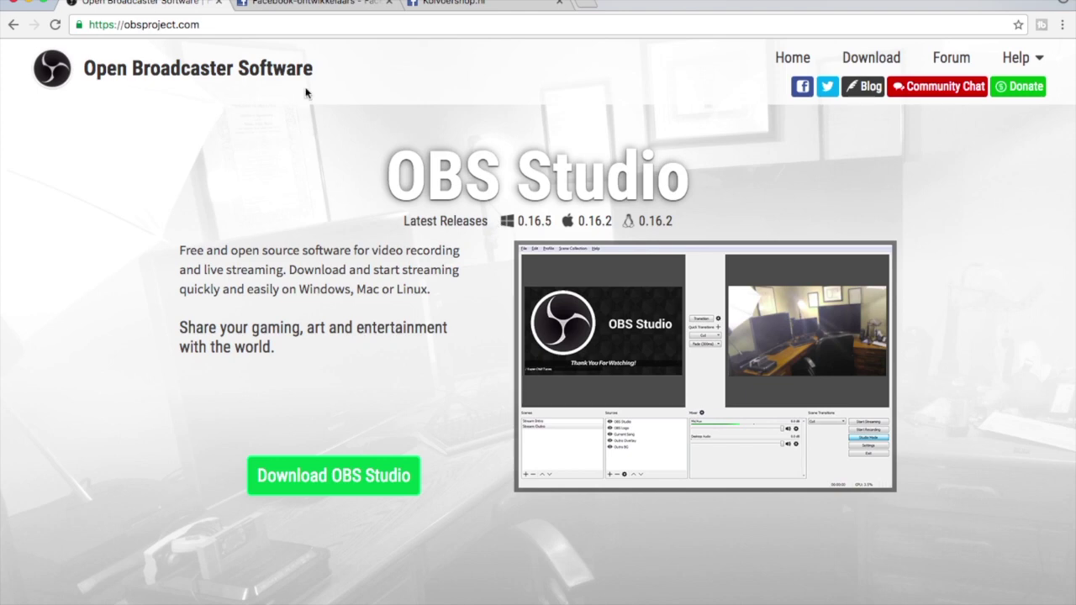
left_click(312, 5)
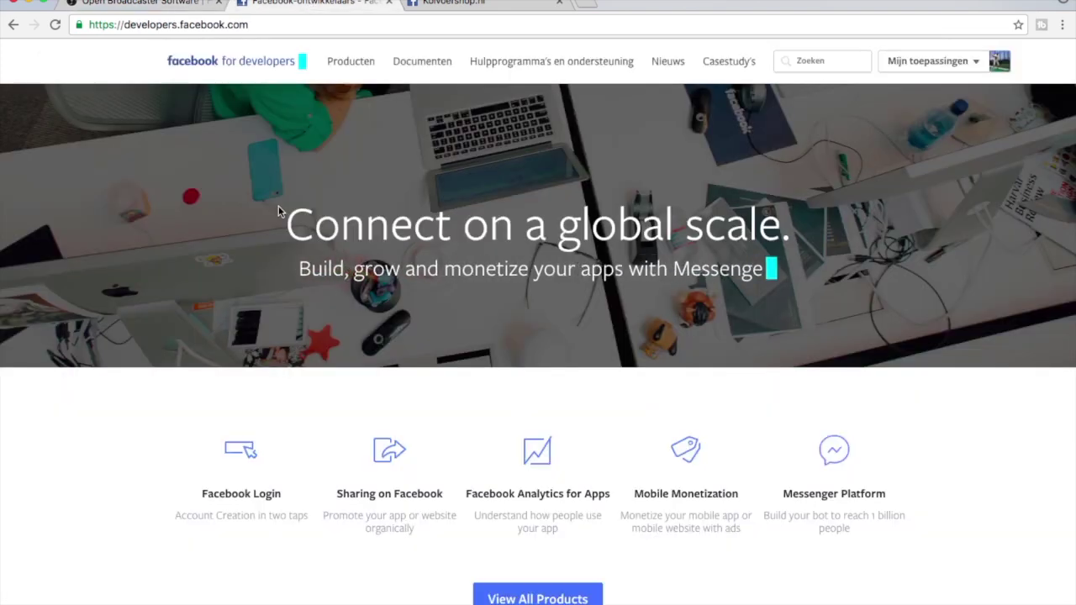
left_click_drag(125, 25, 252, 26)
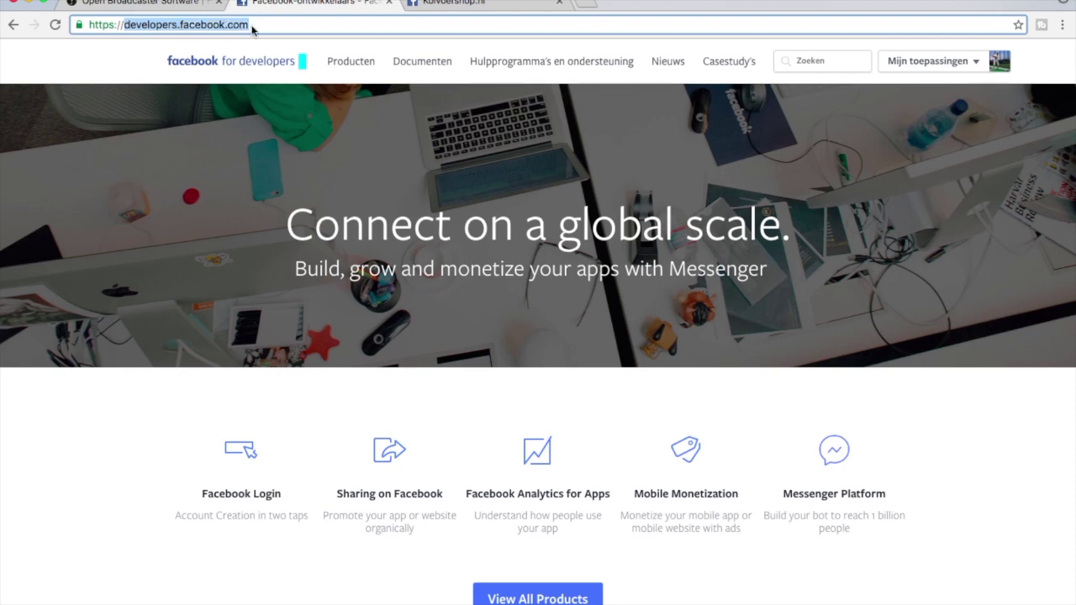
left_click(252, 29)
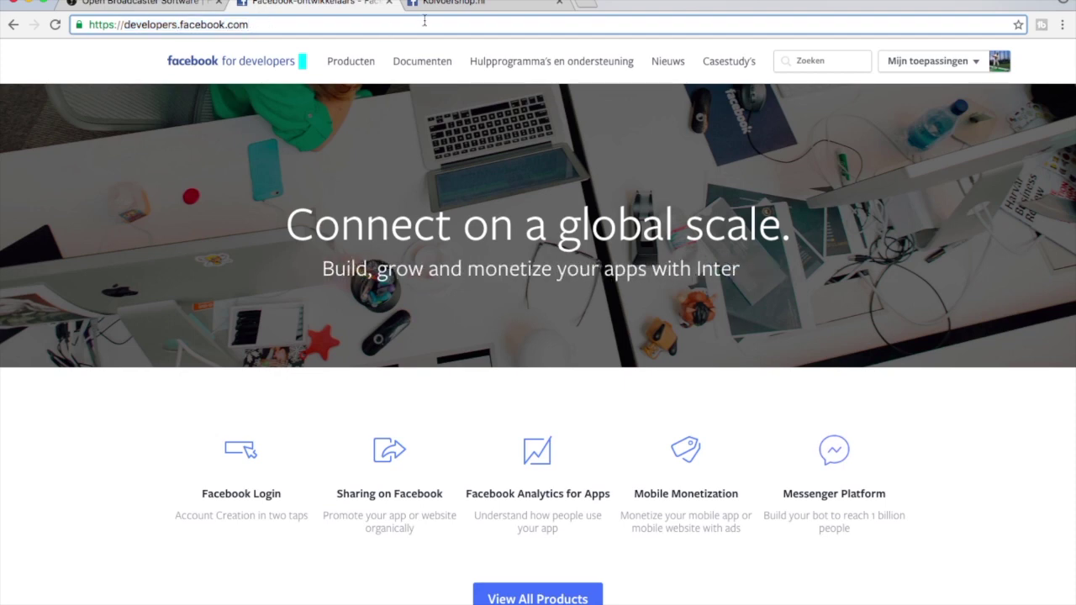
- Open the Access Token Tool from the Facebook developer Tools & Support page
left_click(539, 69)
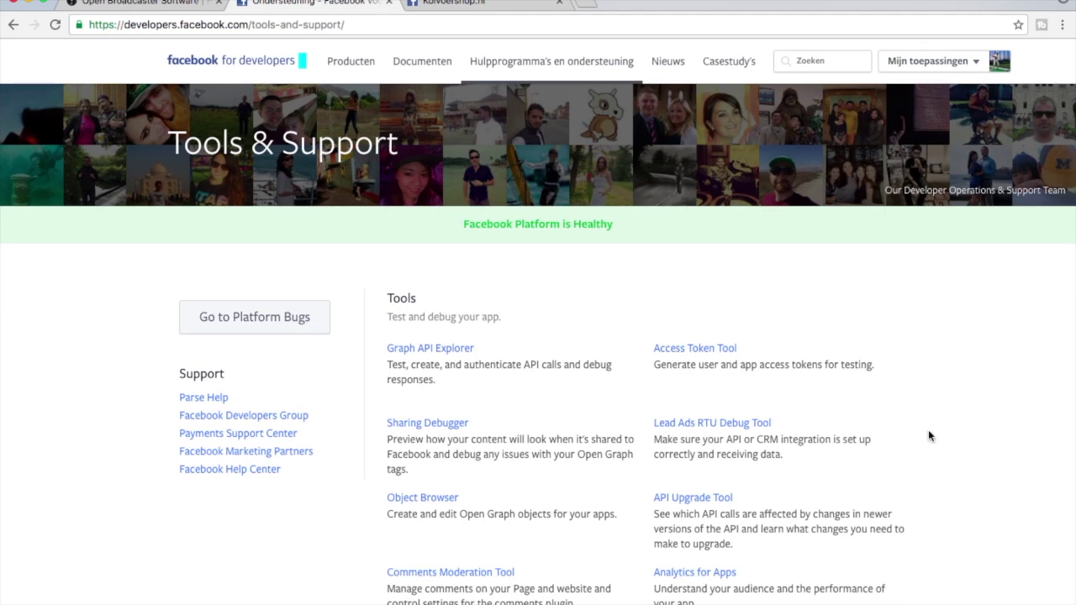
scroll(930, 435, "down", 3)
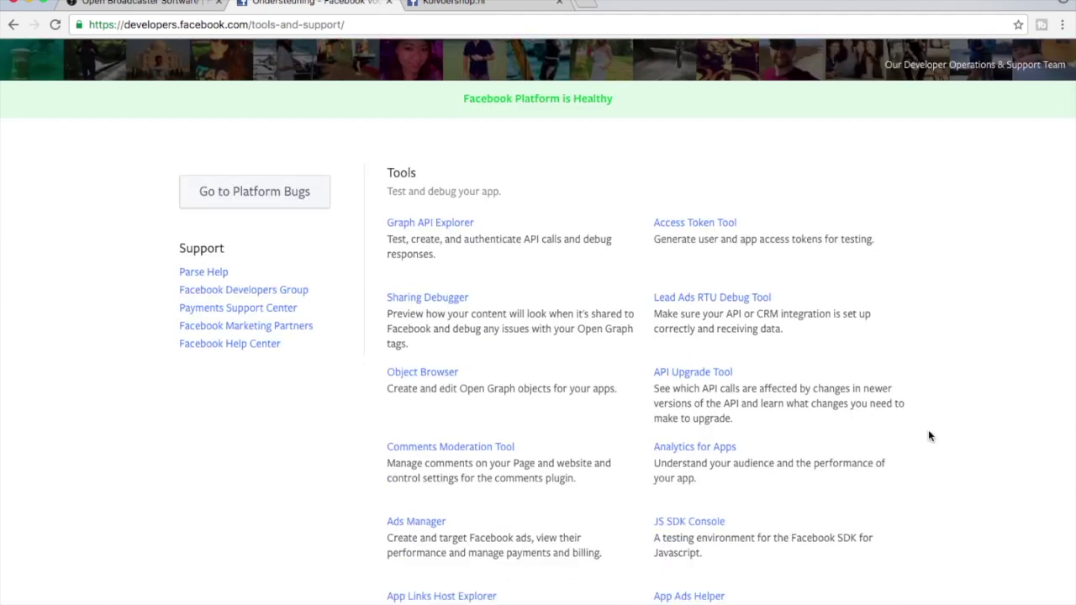
left_click(697, 227)
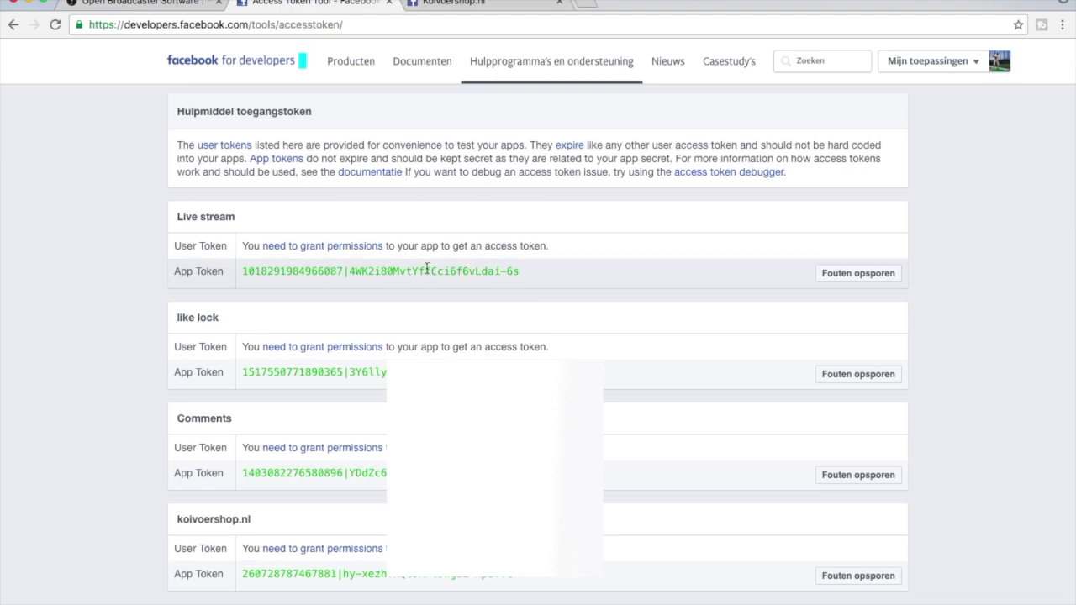
- Copy the app token of the Live stream app
left_click_drag(175, 219, 239, 217)
left_click(239, 219)
left_click_drag(243, 271, 519, 275)
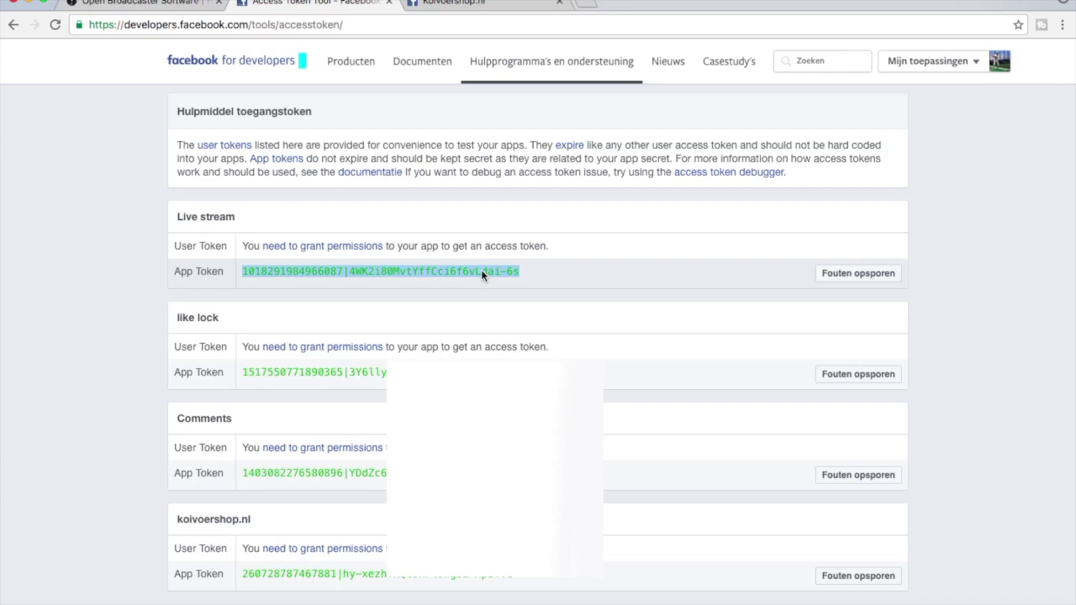
right_click(529, 268)
left_click(531, 304)
left_click(551, 276)
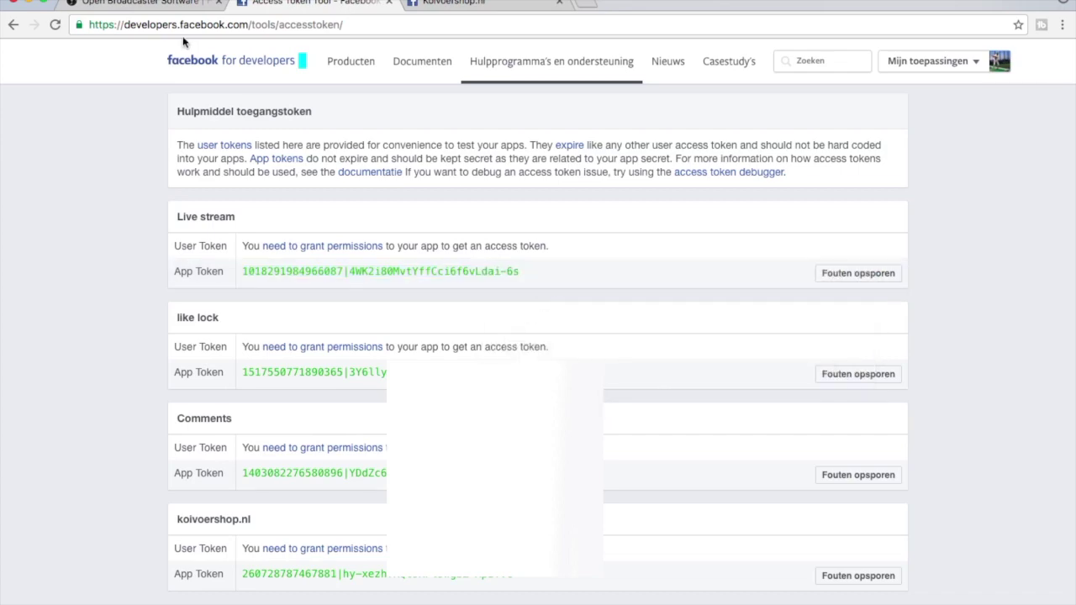
- Clear the browser and the image window off the desktop and open the yli folder
left_click(30, 3)
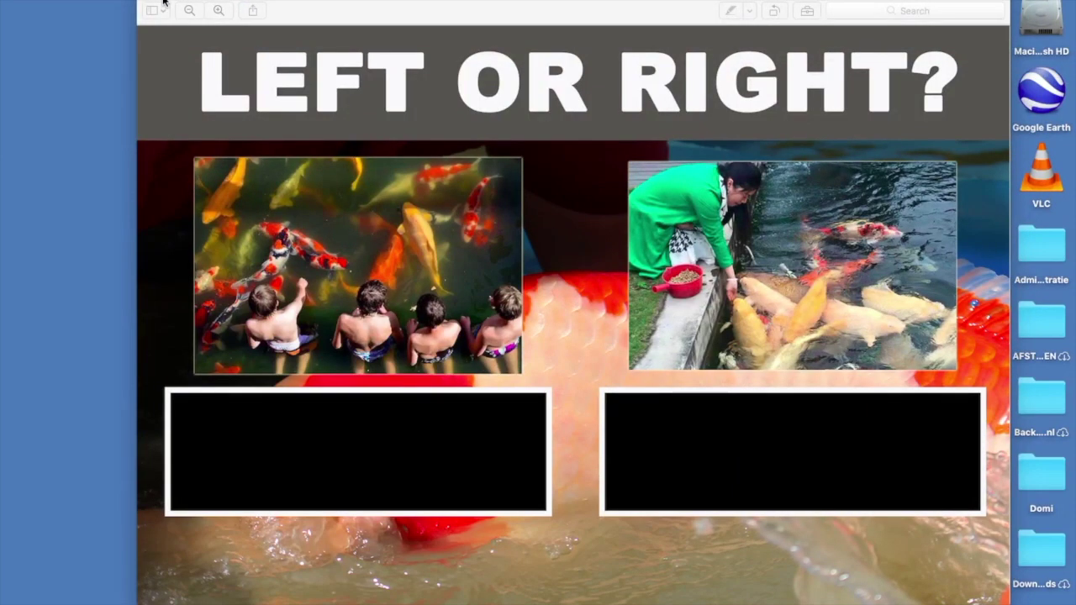
left_click(165, 3)
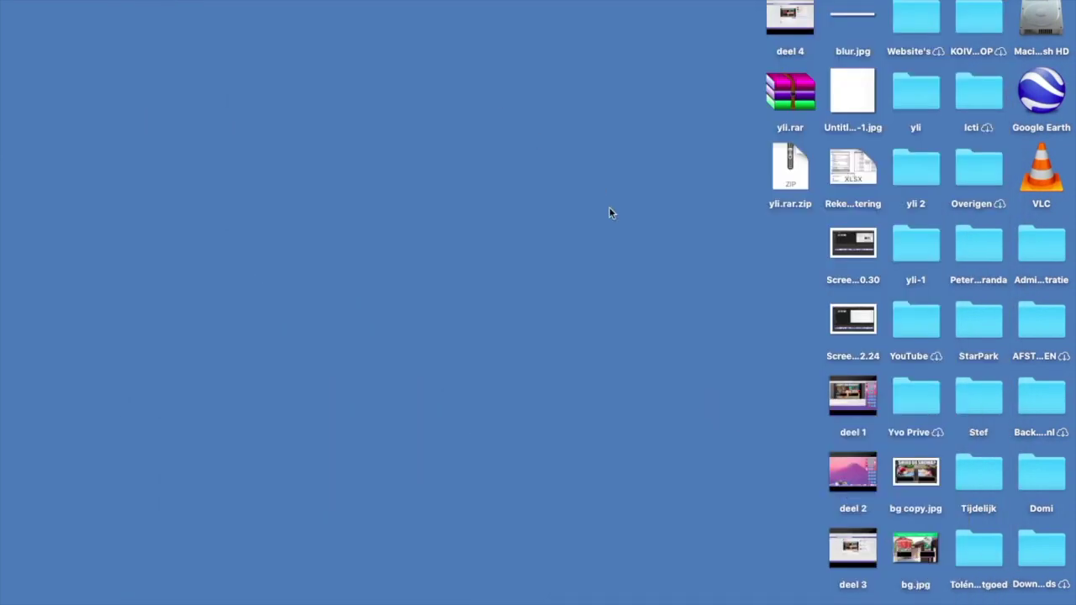
left_click(912, 100)
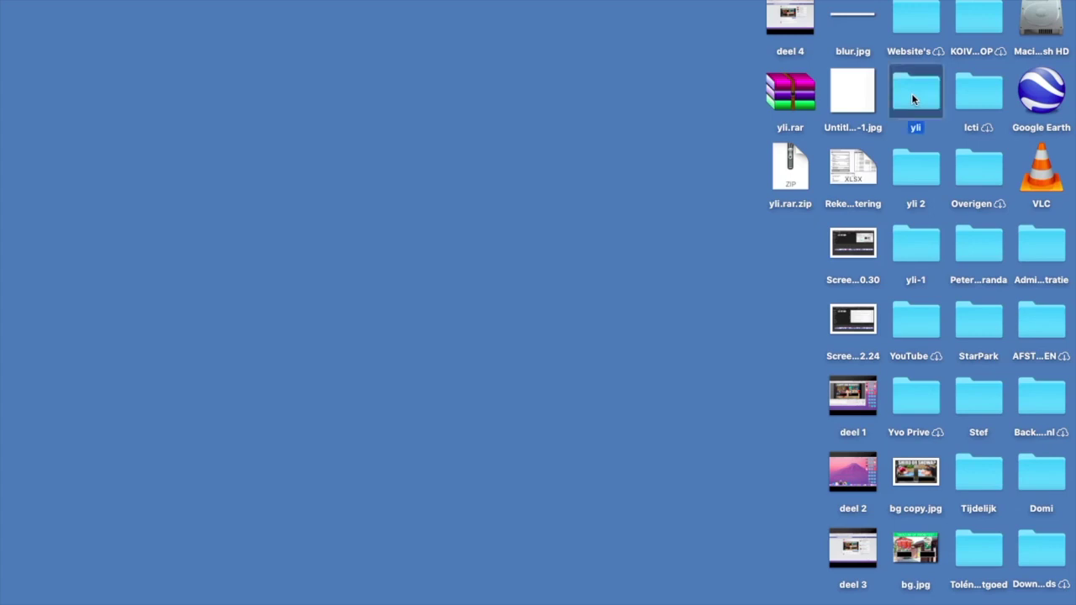
double_click(911, 93)
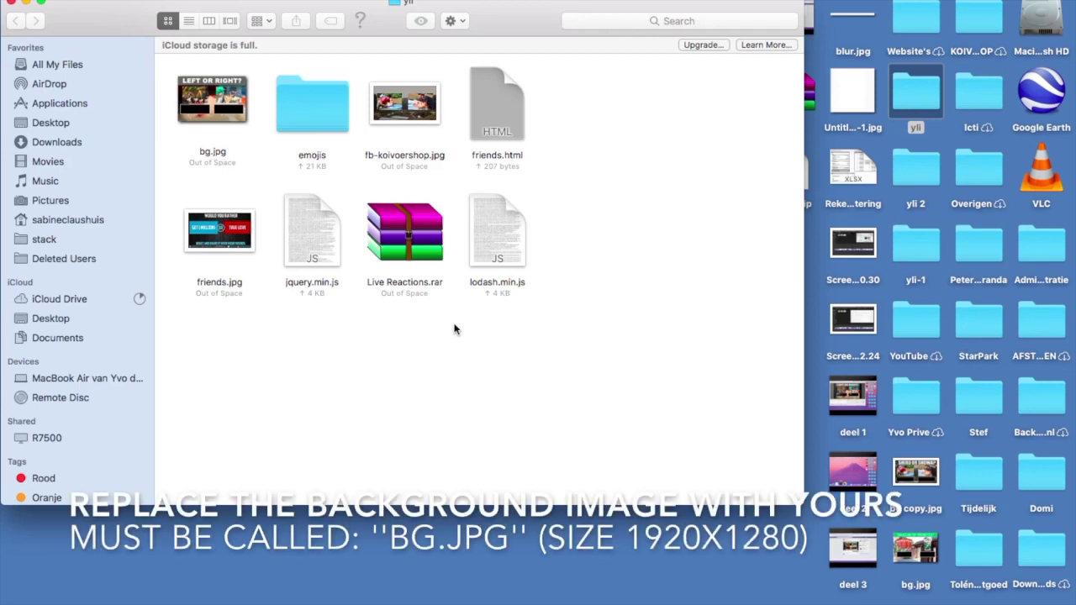
- Open friends.html from the yli folder in a text editor and enlarge the editor window to show more code
left_click(503, 98)
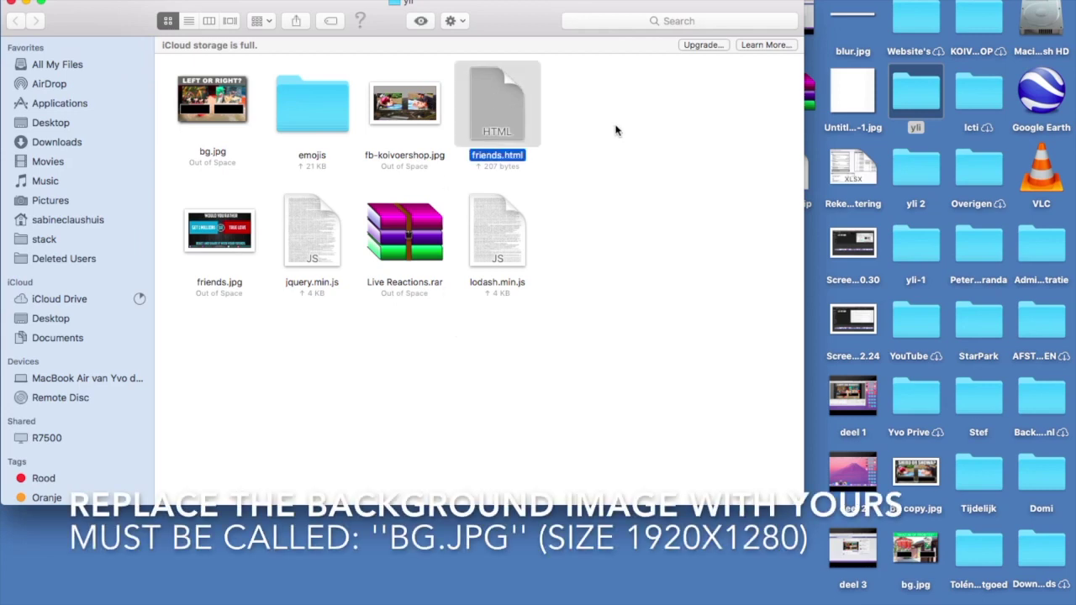
left_click(217, 87)
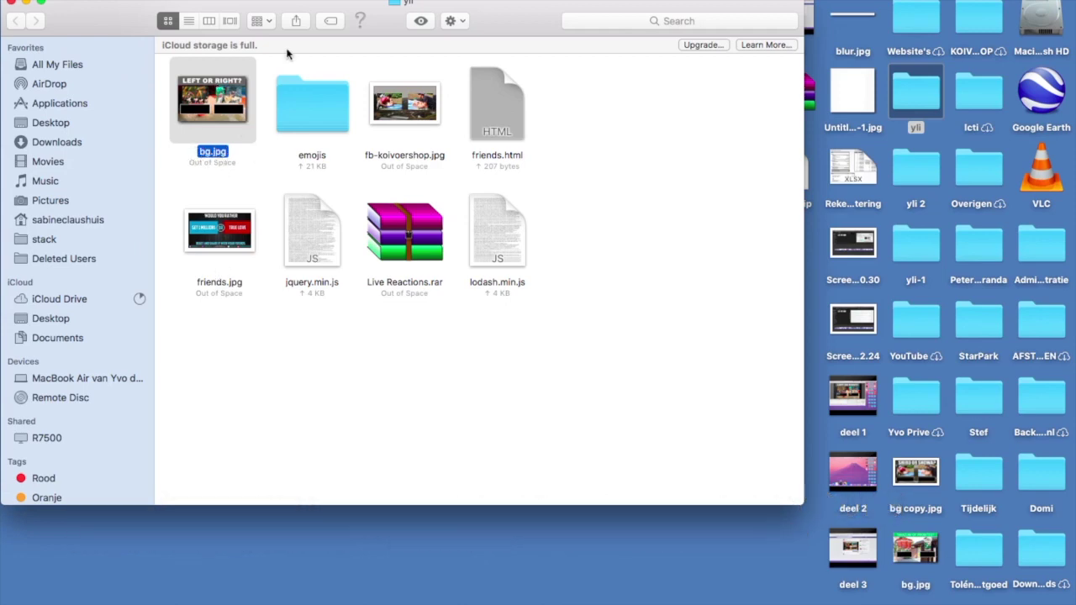
left_click(496, 105)
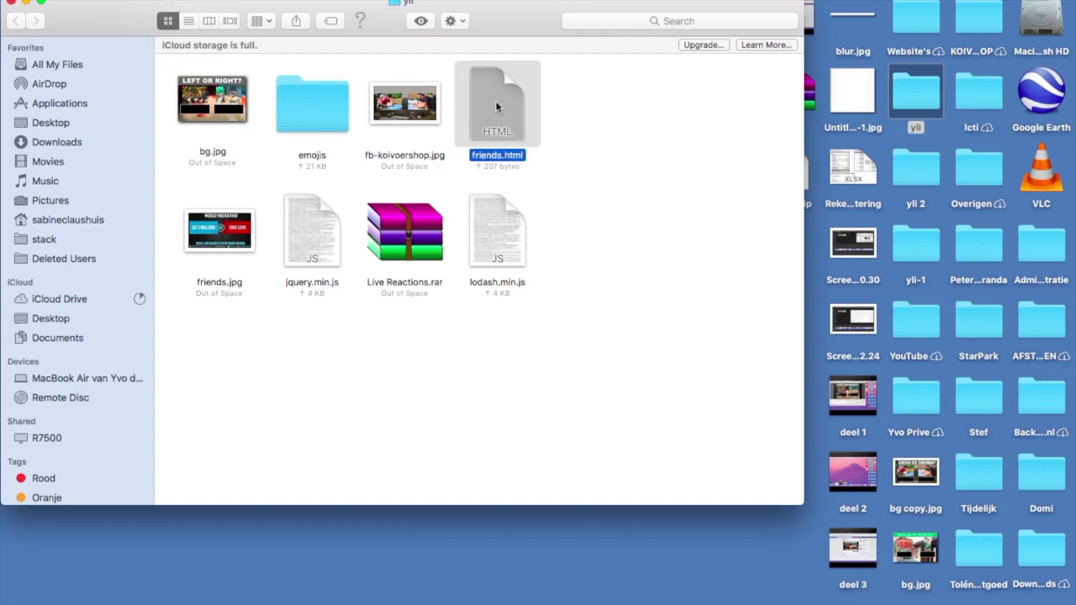
right_click(495, 101)
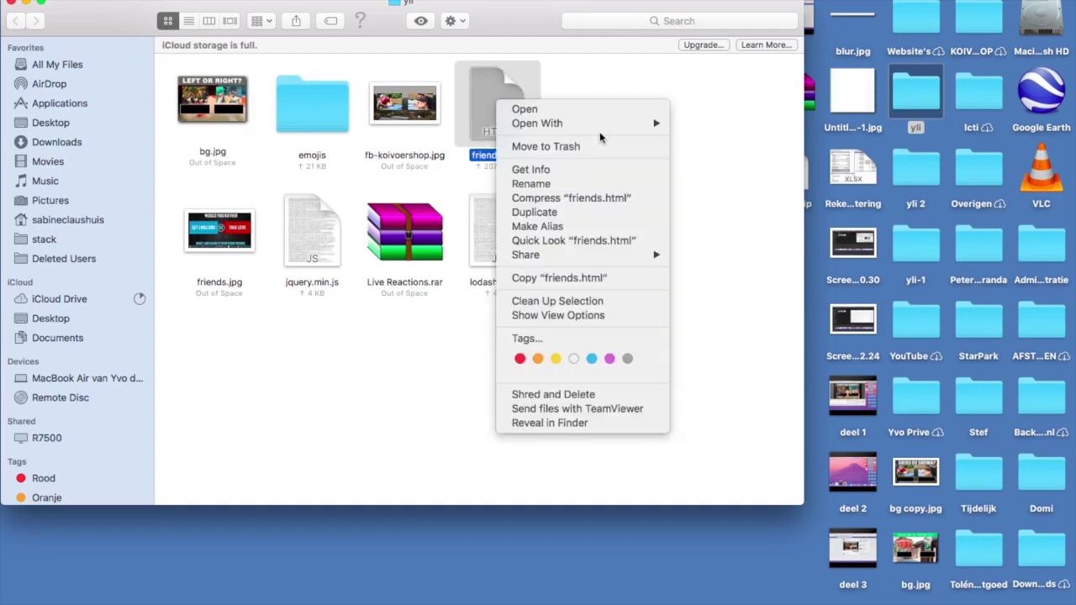
mouse_move(629, 132)
left_click(710, 212)
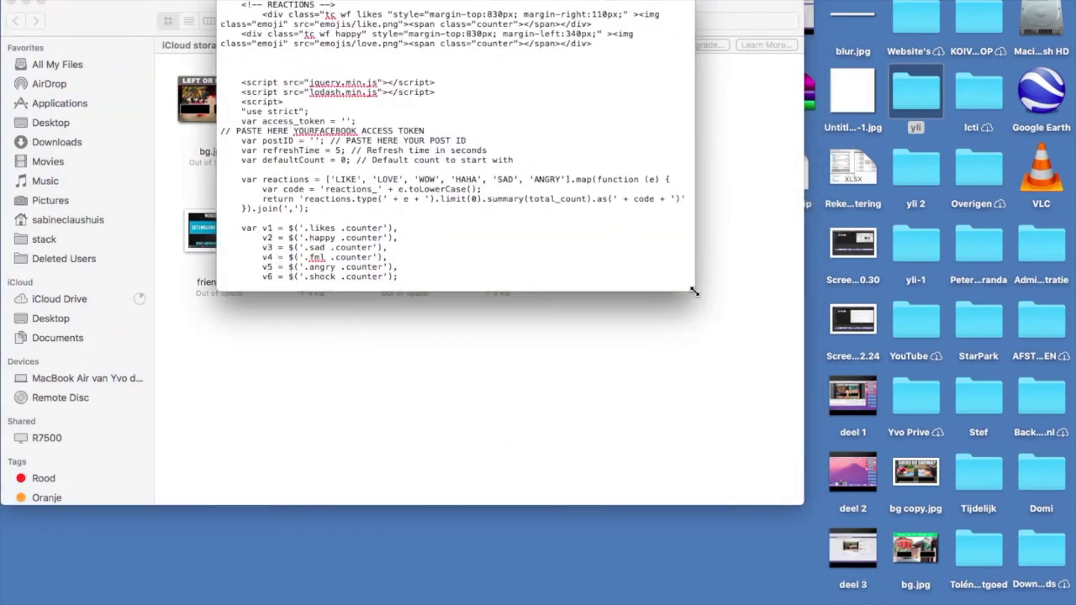
left_click_drag(695, 292, 1006, 589)
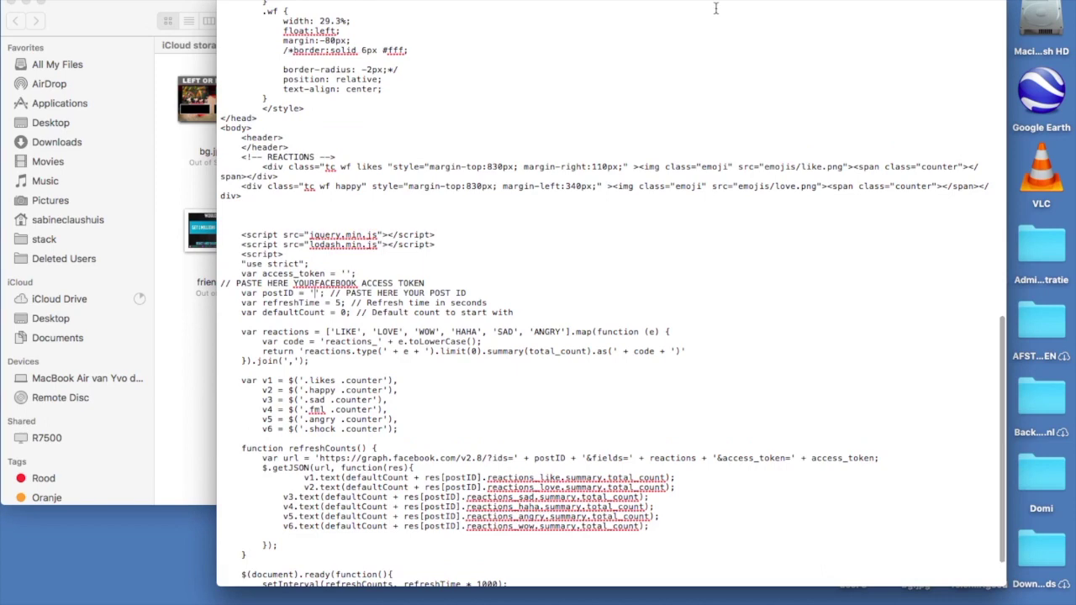
left_click_drag(699, 1, 622, 2)
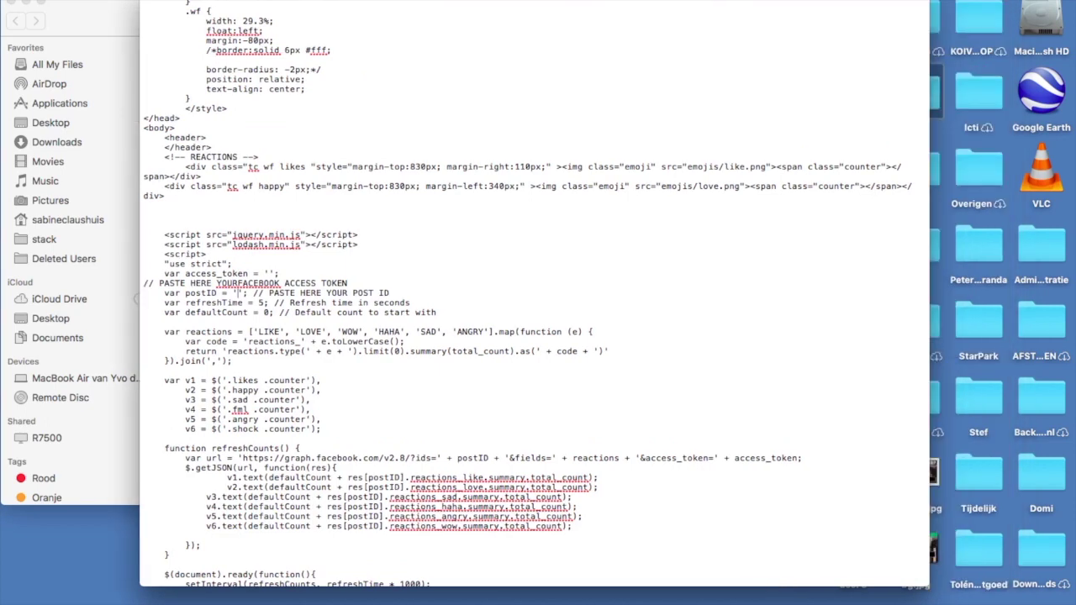
- Paste the copied app token between the quotes of the access_token variable in the script
scroll(415, 215, "down", 2)
scroll(416, 215, "up", 12)
scroll(415, 215, "up", 3)
scroll(415, 215, "down", 15)
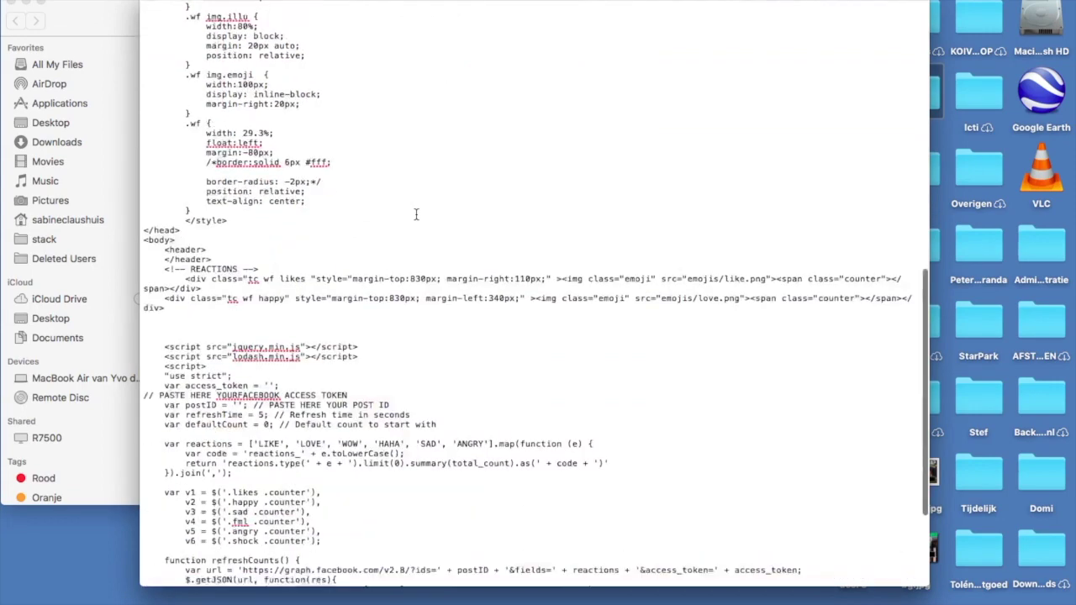
scroll(416, 215, "down", 5)
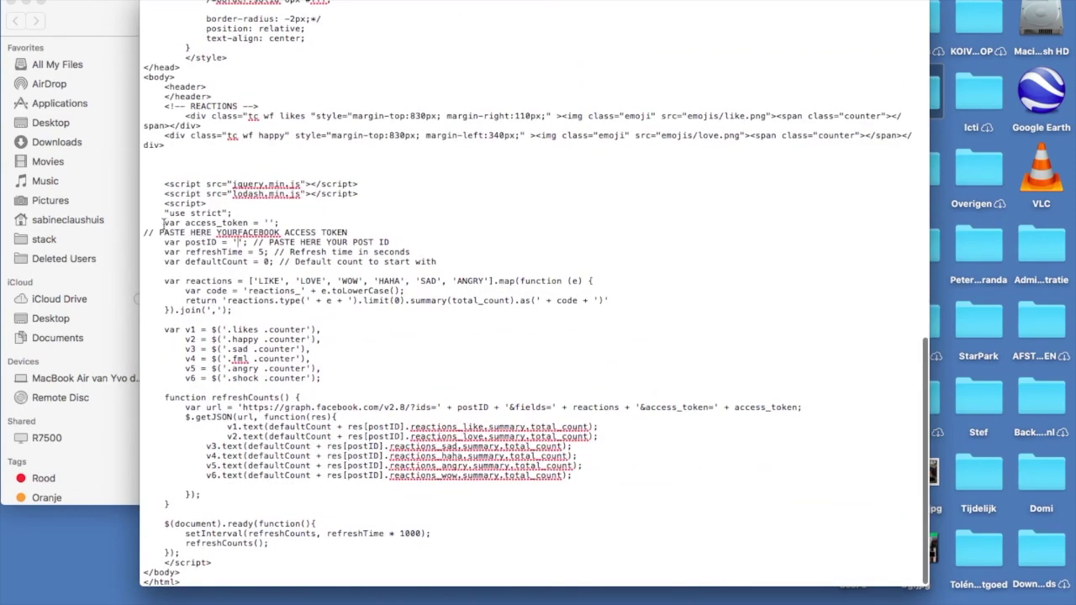
left_click(270, 222)
key("super+v")
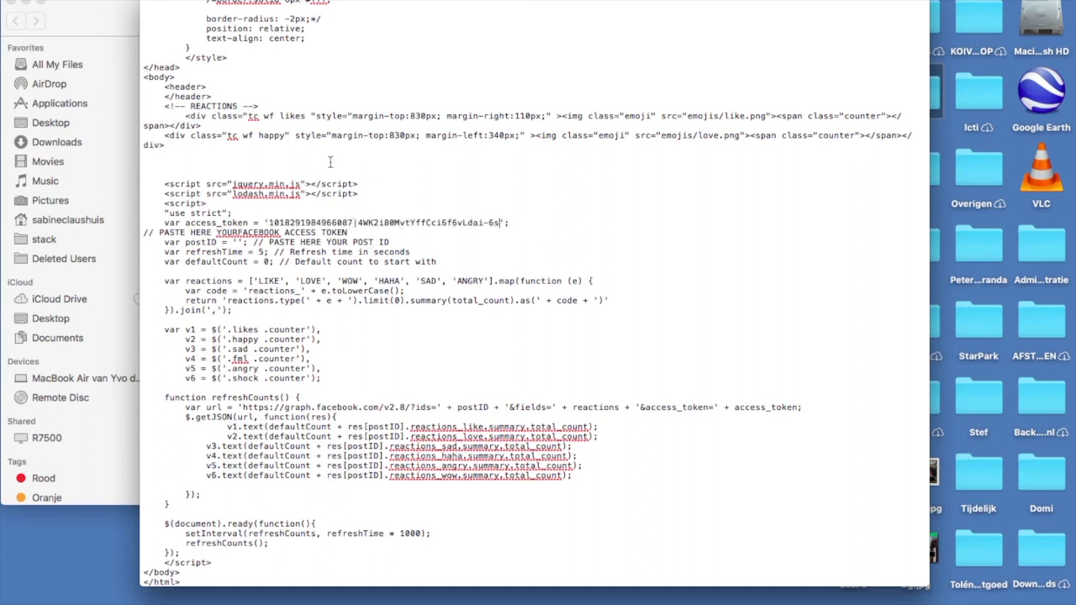
- Save friends.html and close the document
left_click(105, 0)
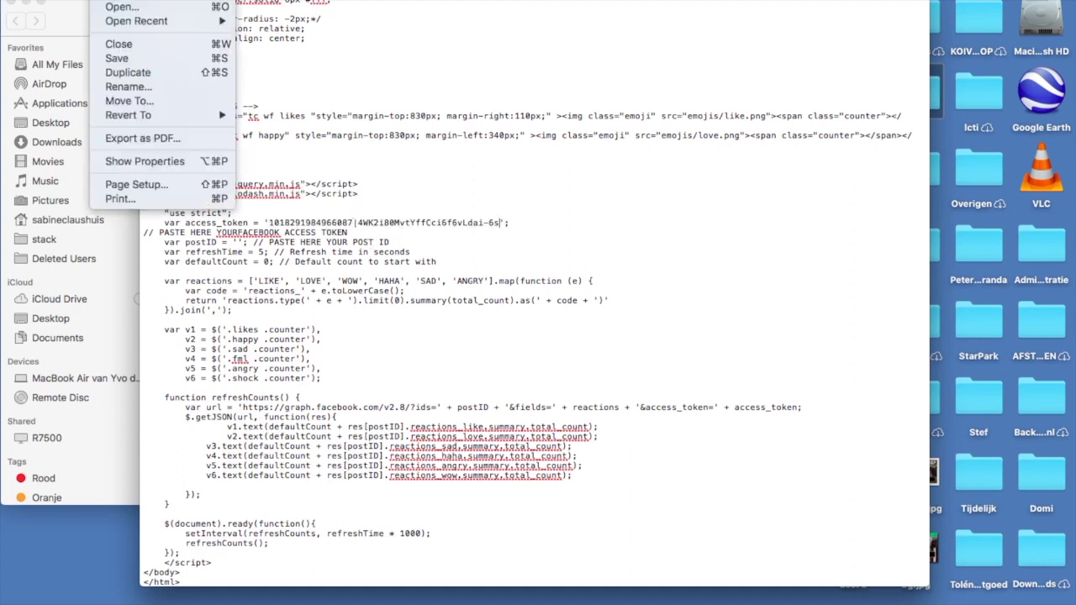
left_click(126, 58)
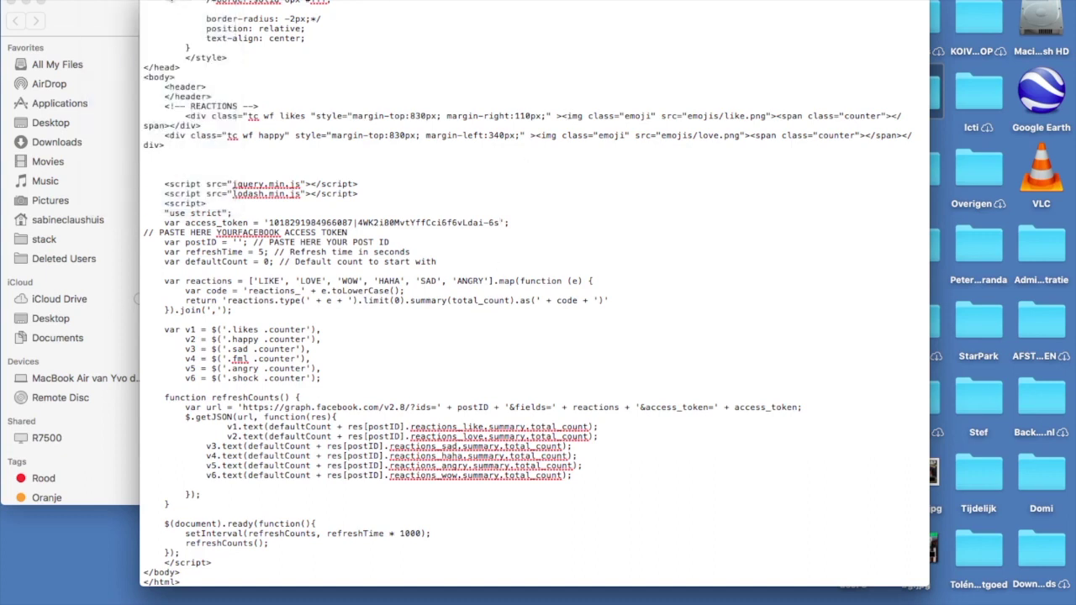
key("super+w")
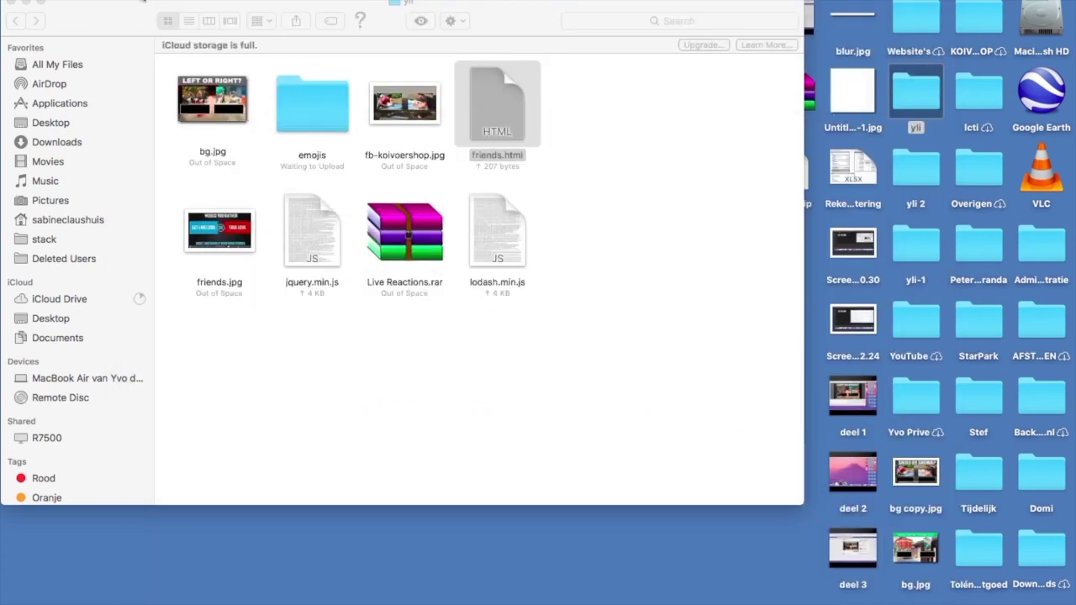
- Move the yli folder window aside and minimize it
left_click(94, 10)
left_click_drag(92, 10, 224, 8)
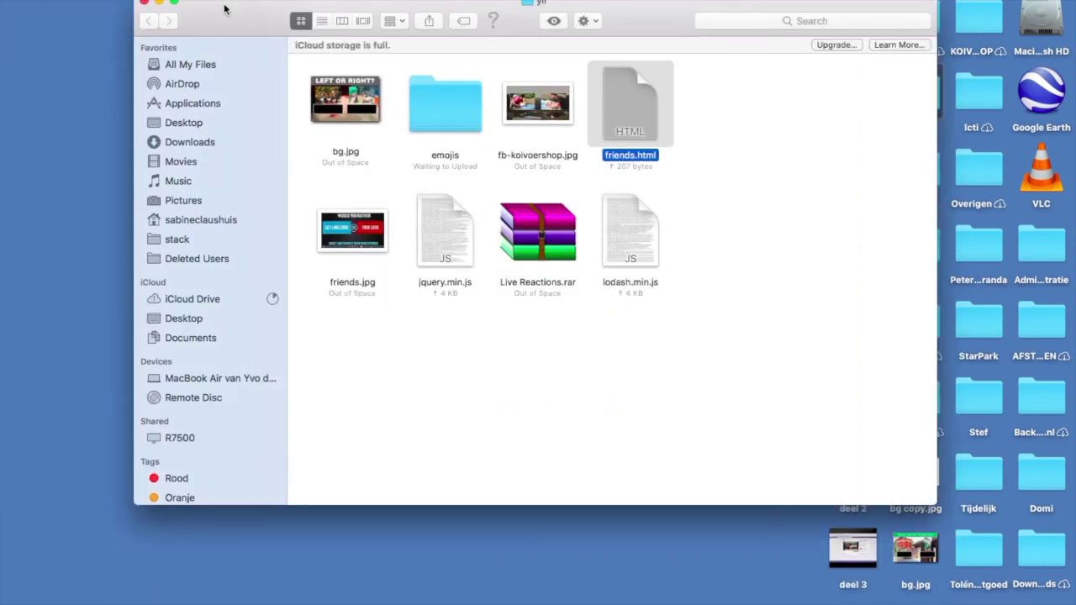
left_click(159, 4)
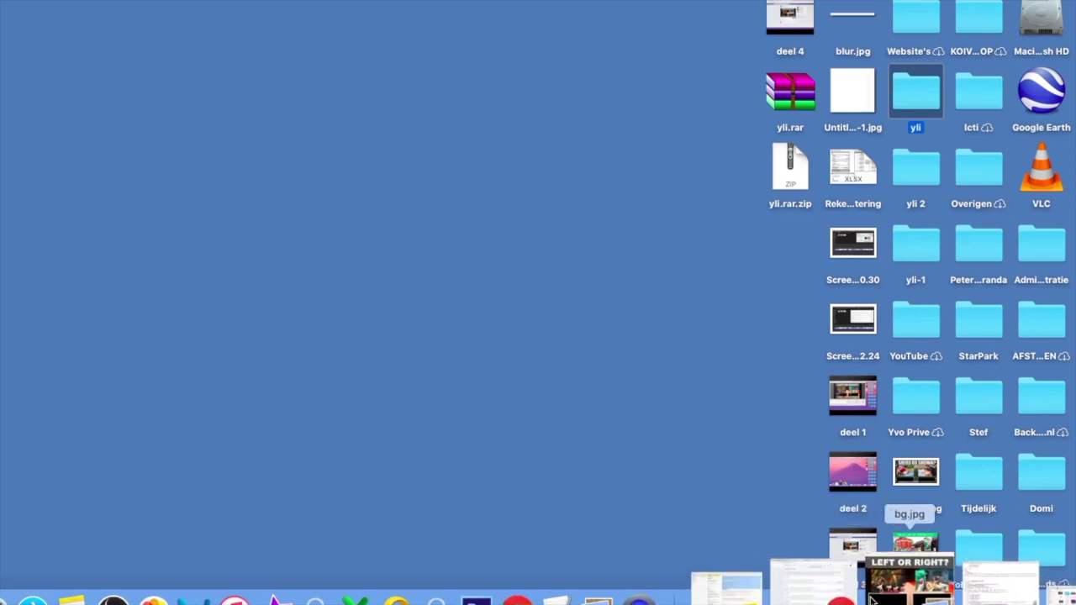
- Restore the browser to view the Open Broadcaster Software download page, and minimize it again
left_click(841, 599)
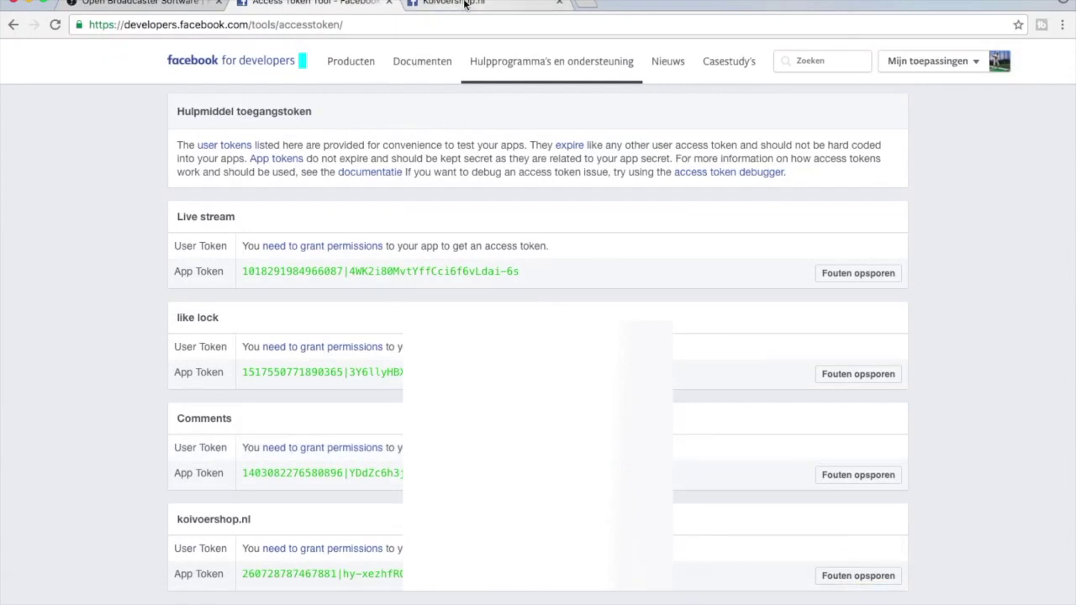
left_click(153, 3)
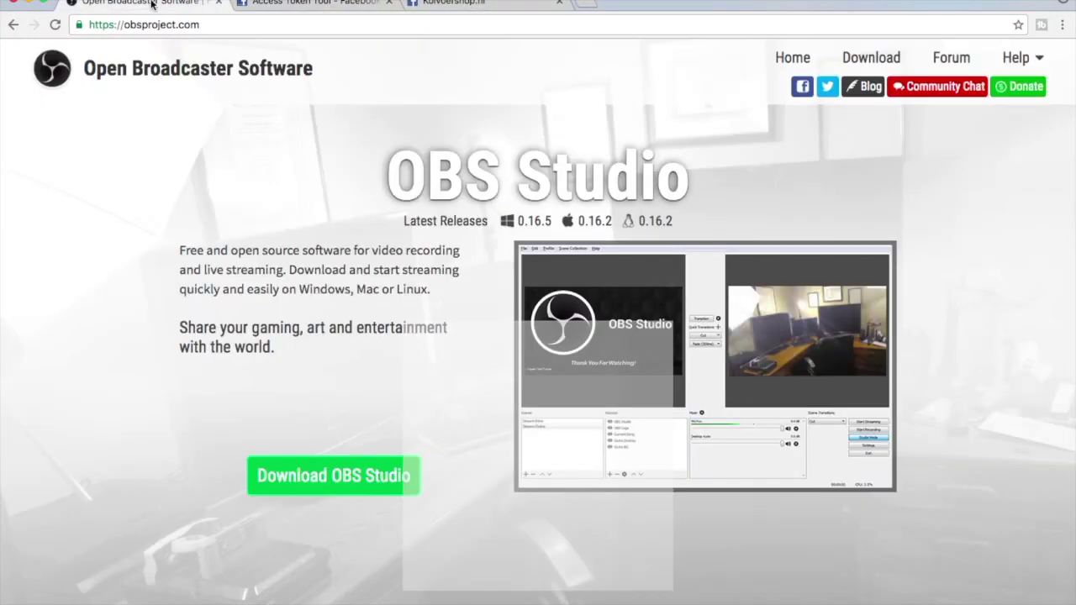
left_click(28, 4)
- Switch to OBS and remove the existing scene "Live stream facebook 1", repositioning the OBS window on the desktop
mouse_move(250, 588)
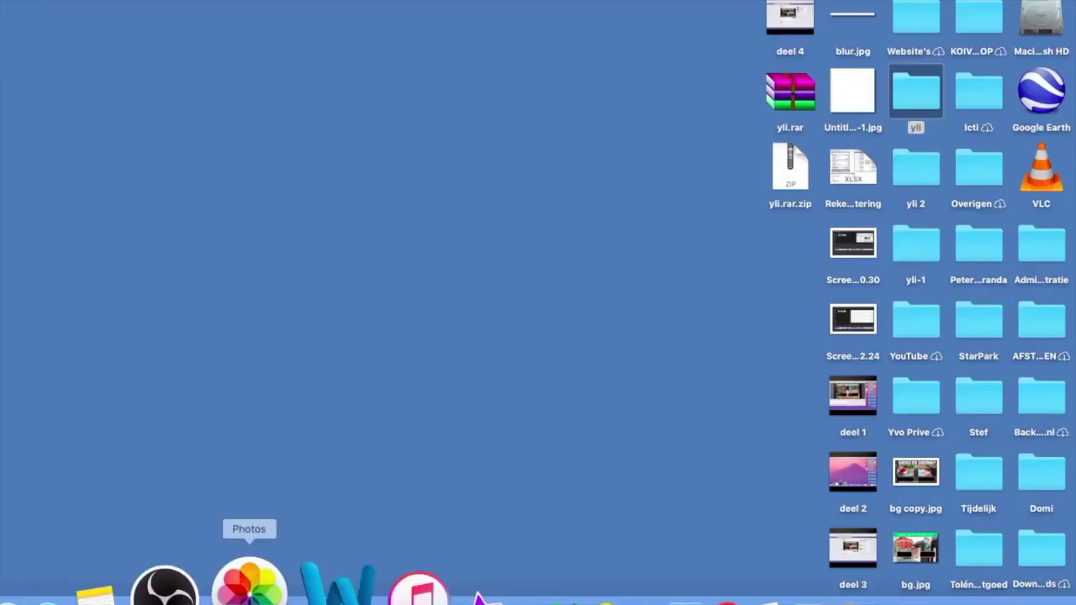
left_click(235, 568)
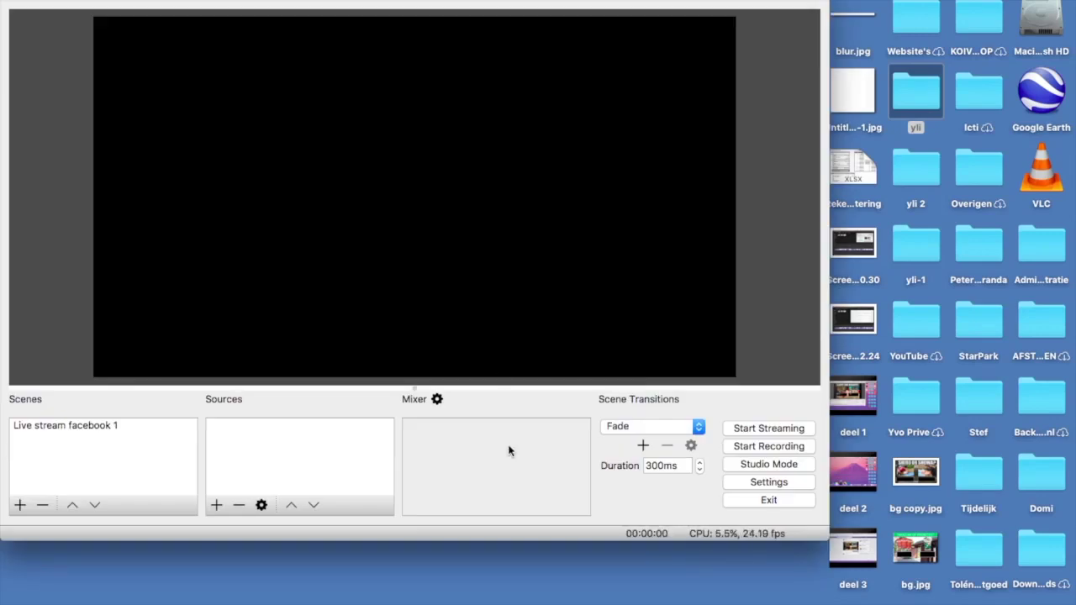
left_click(67, 429)
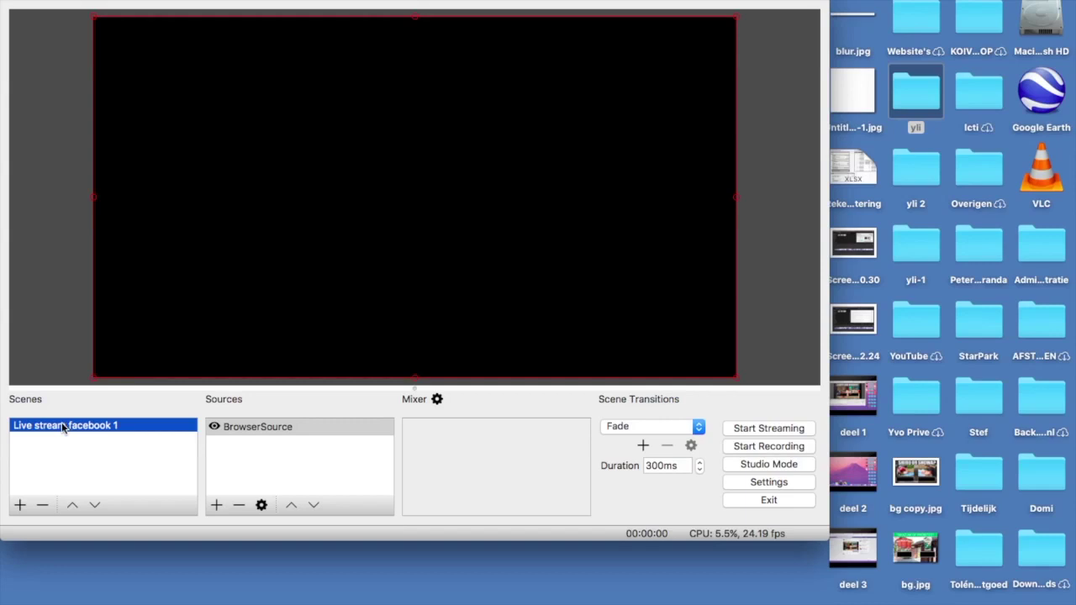
left_click(42, 505)
left_click(521, 280)
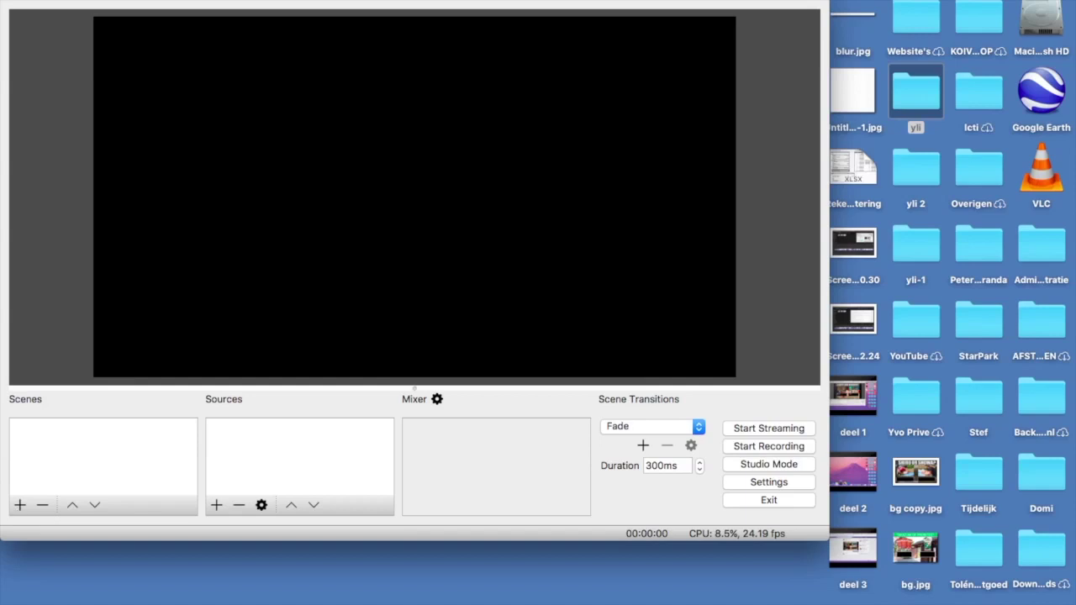
left_click_drag(293, 2, 396, 1)
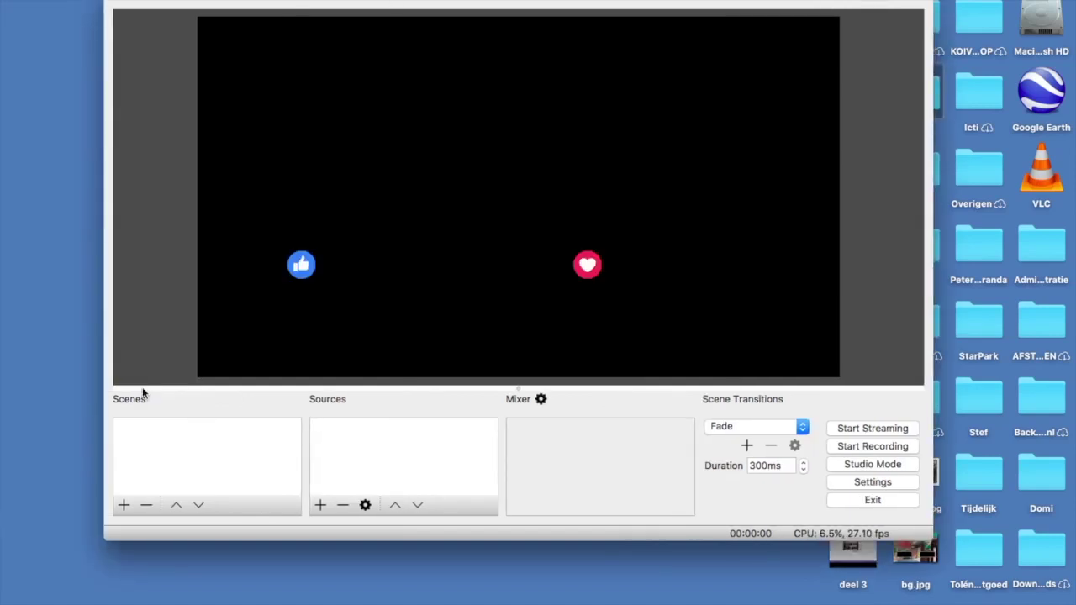
- Add a new scene named "Facebook live voting 1"
left_click(123, 507)
type("Facebook live")
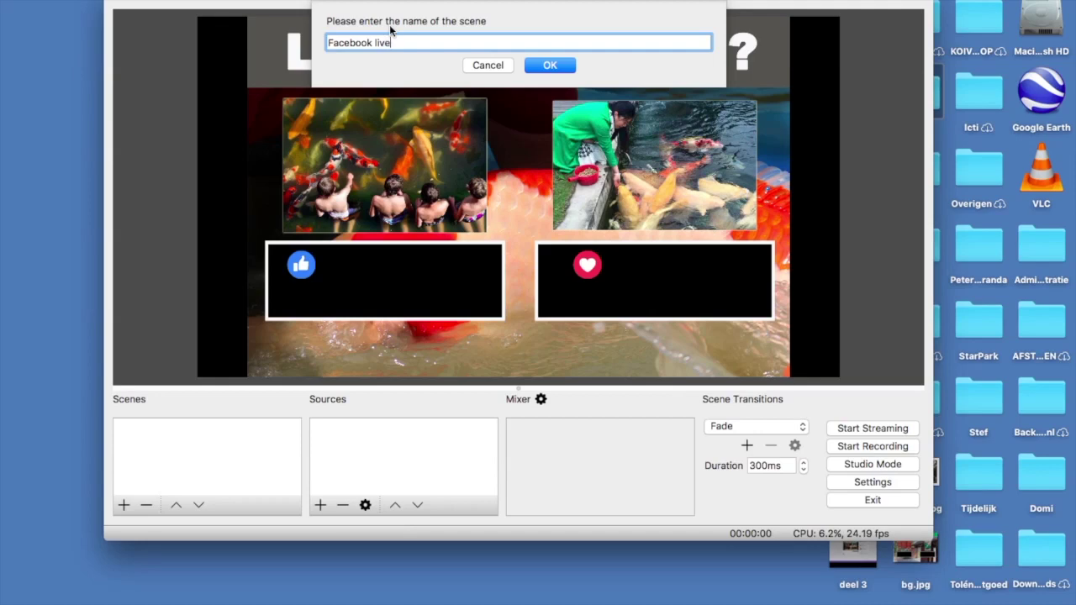
type(" voting 1")
left_click(555, 67)
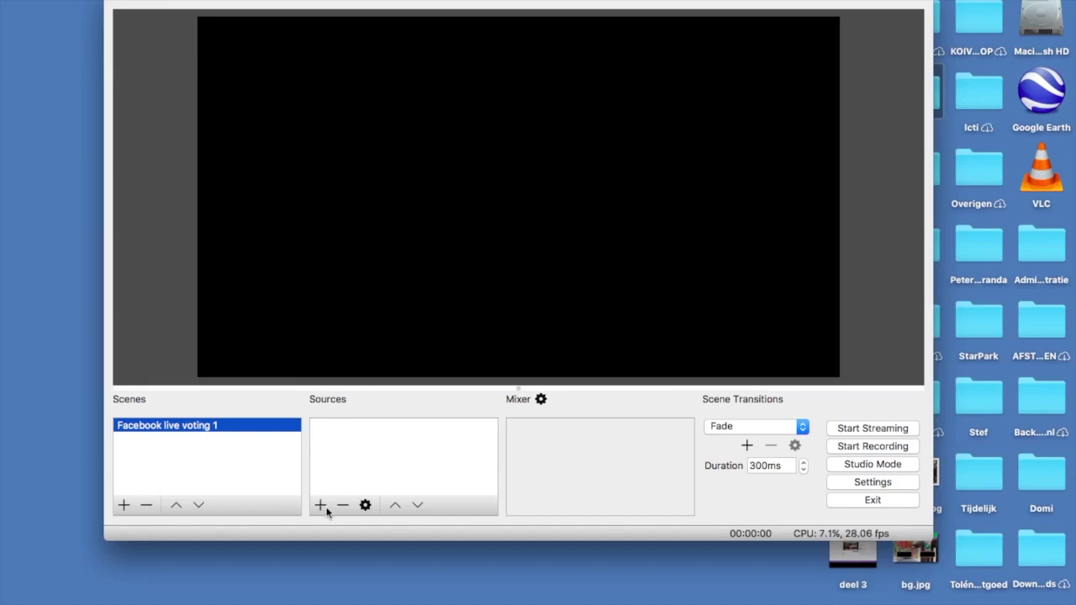
- Add a new BrowserSource with its default name to the "Facebook live voting 1" scene
right_click(355, 442)
mouse_move(388, 453)
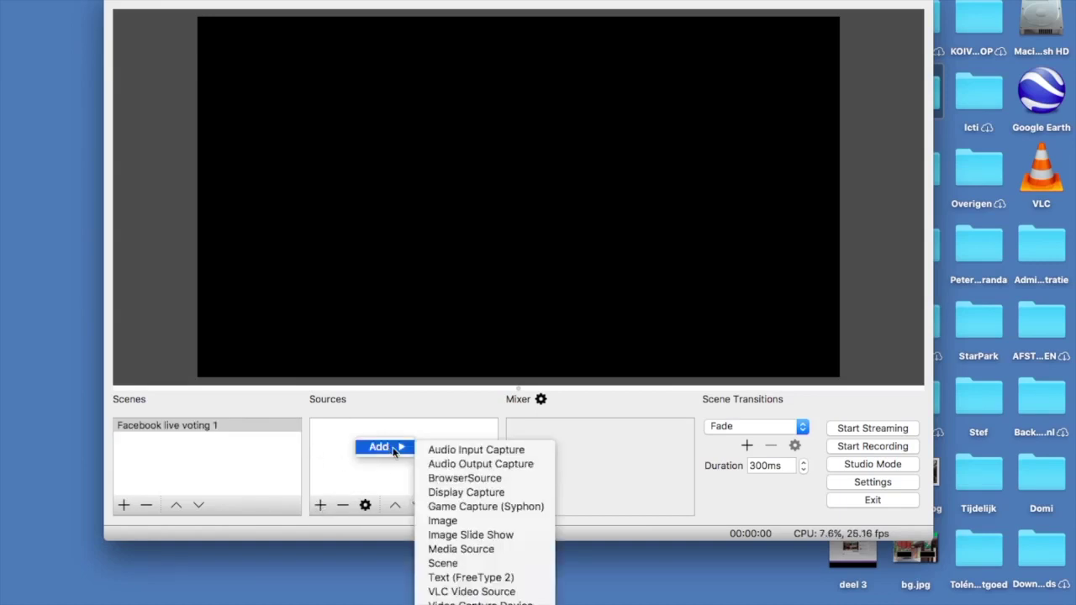
left_click(462, 479)
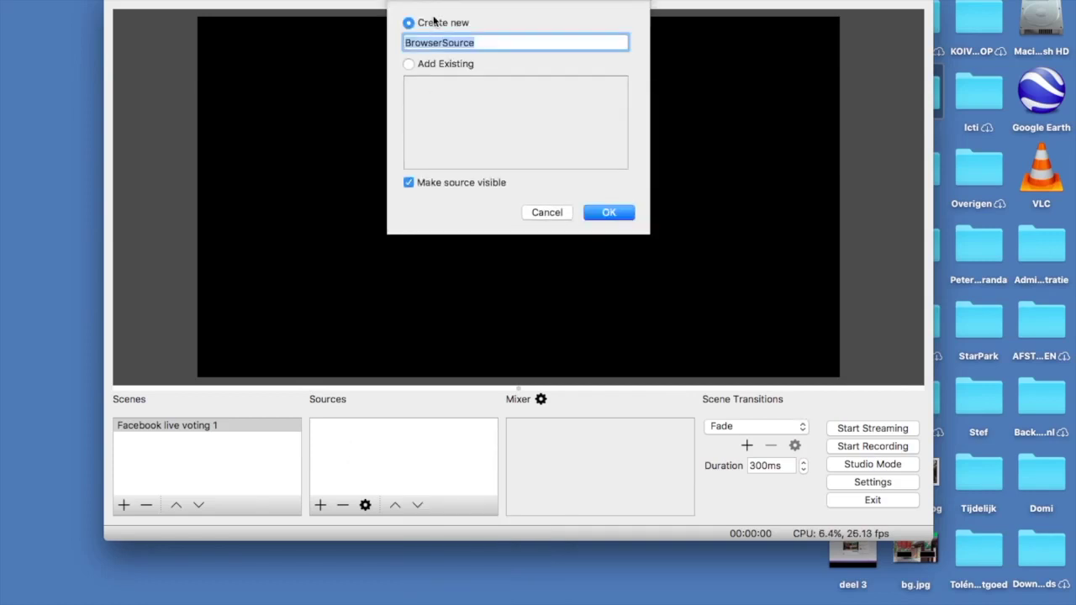
left_click(605, 213)
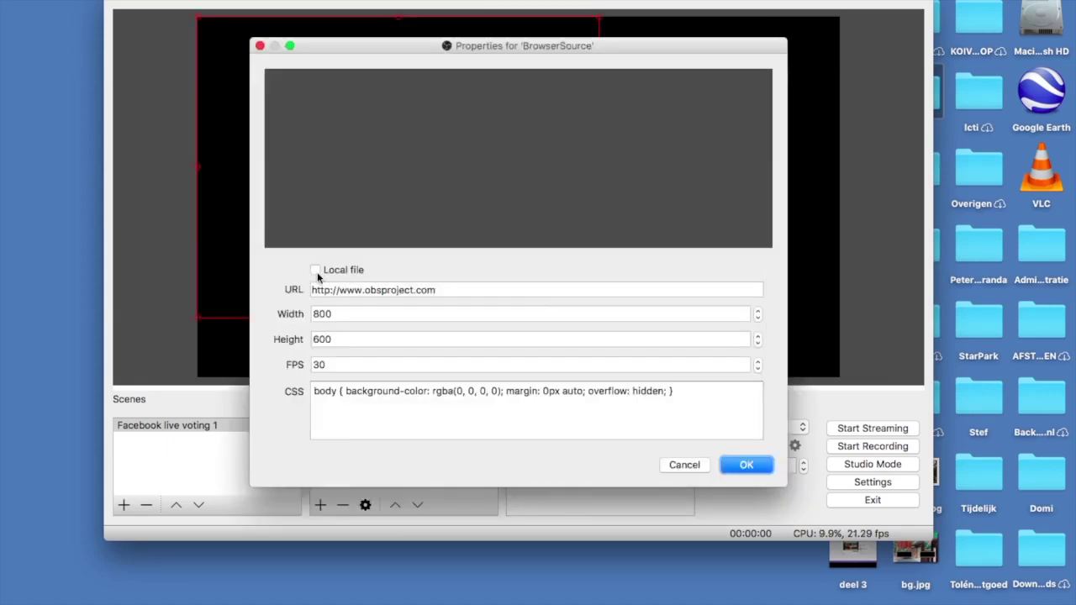
- Set the browser source to use the local file friends.html from the yli folder on the Desktop
left_click(315, 271)
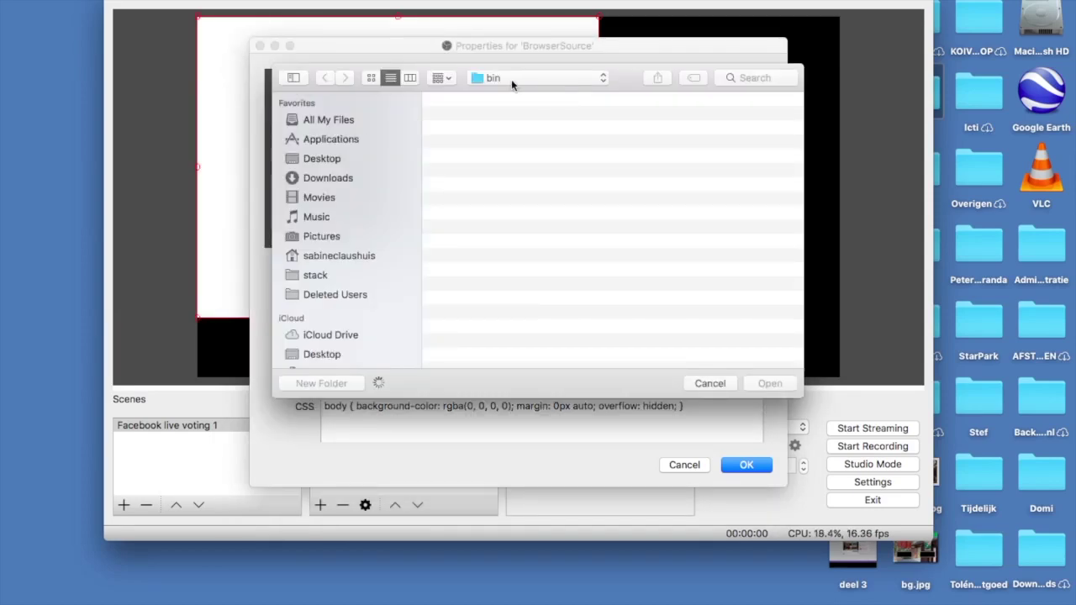
left_click(320, 161)
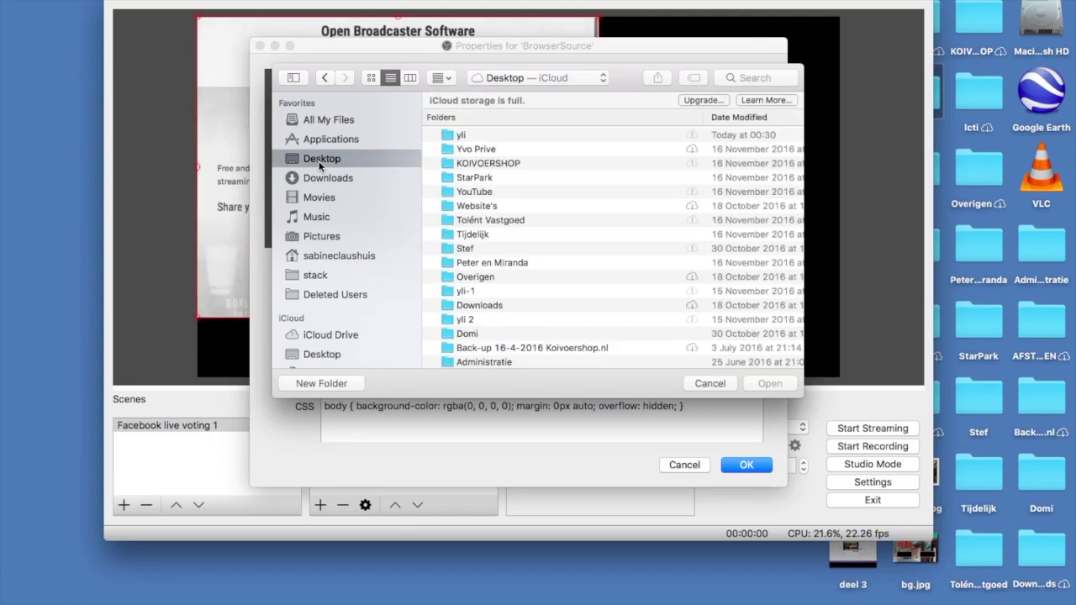
double_click(470, 138)
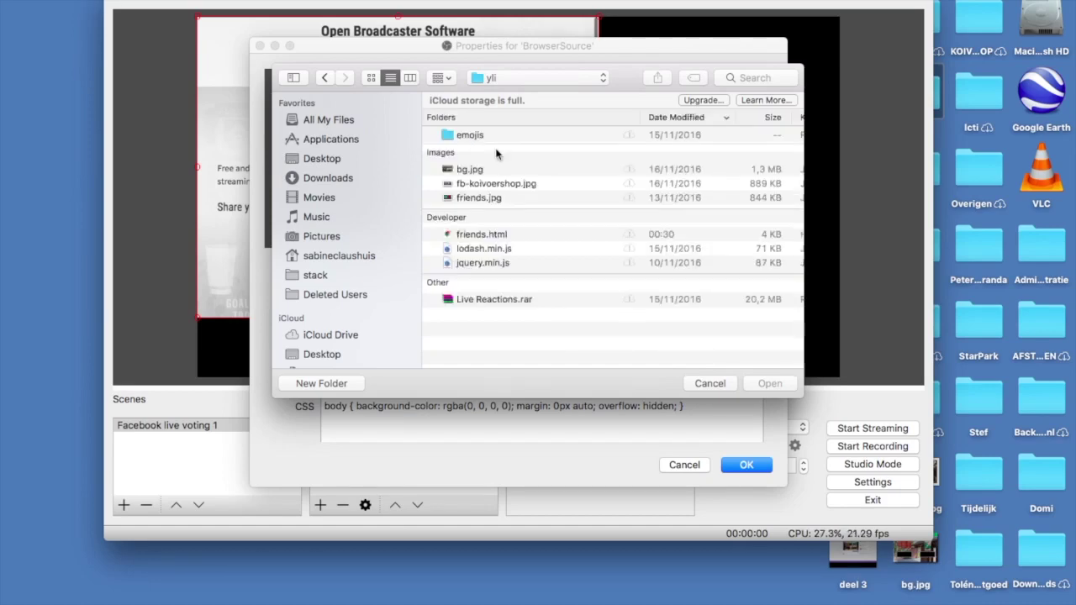
left_click(371, 78)
scroll(647, 210, "down", 5)
double_click(461, 253)
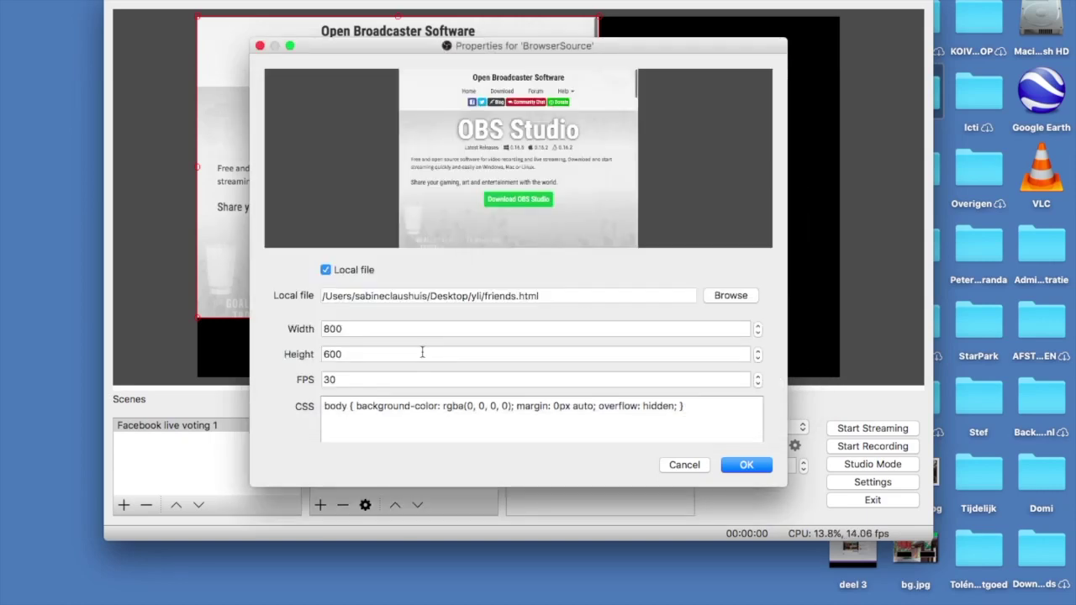
- Set the browser source's width to 1920 and height to 1280, and accept its properties
double_click(352, 329)
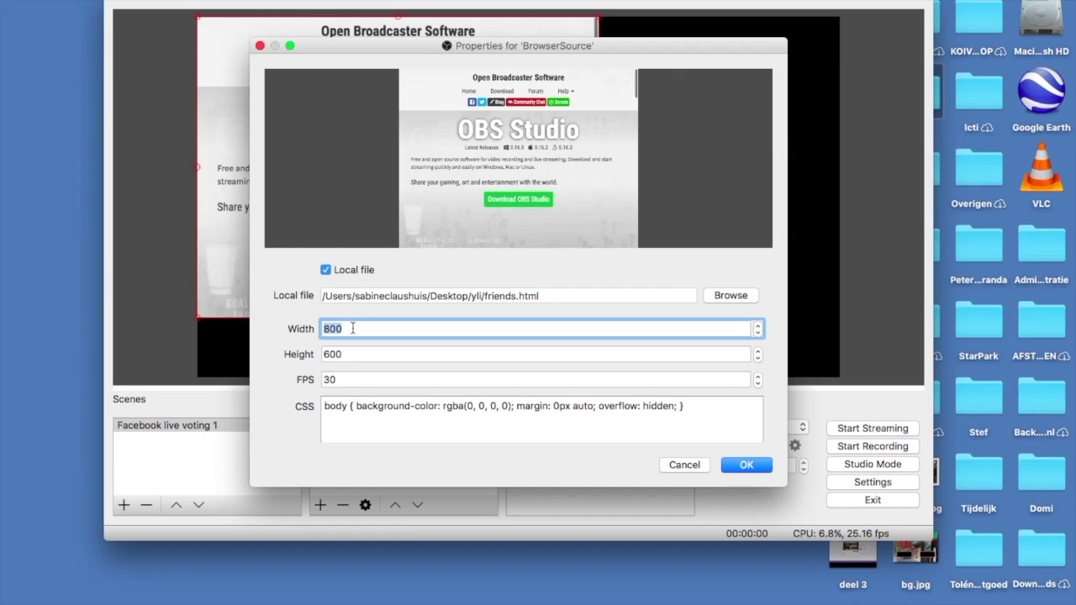
type("1920")
key("Tab")
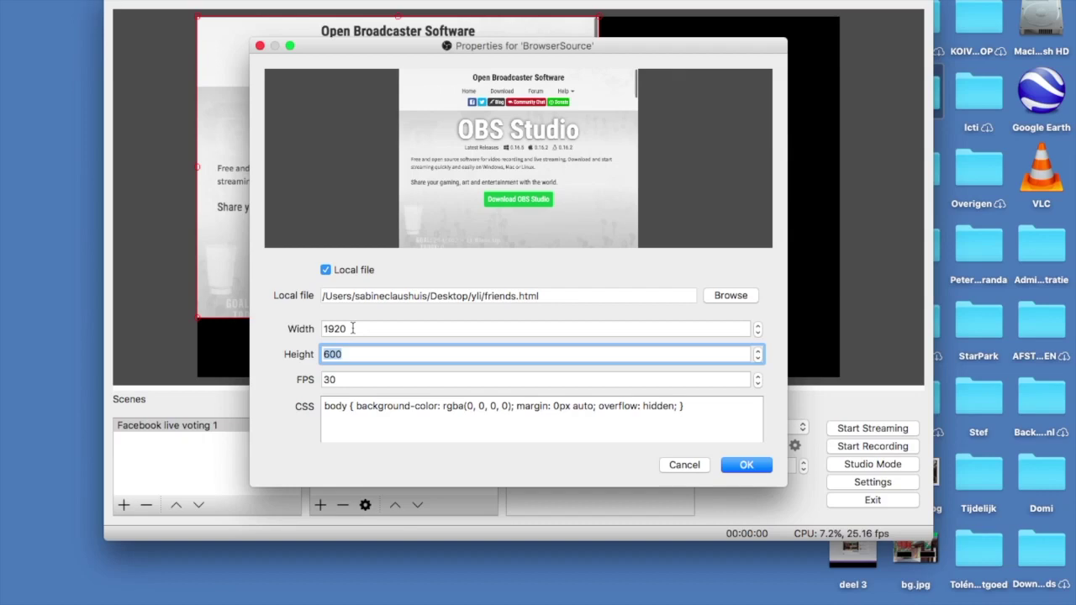
type("1280")
left_click(408, 381)
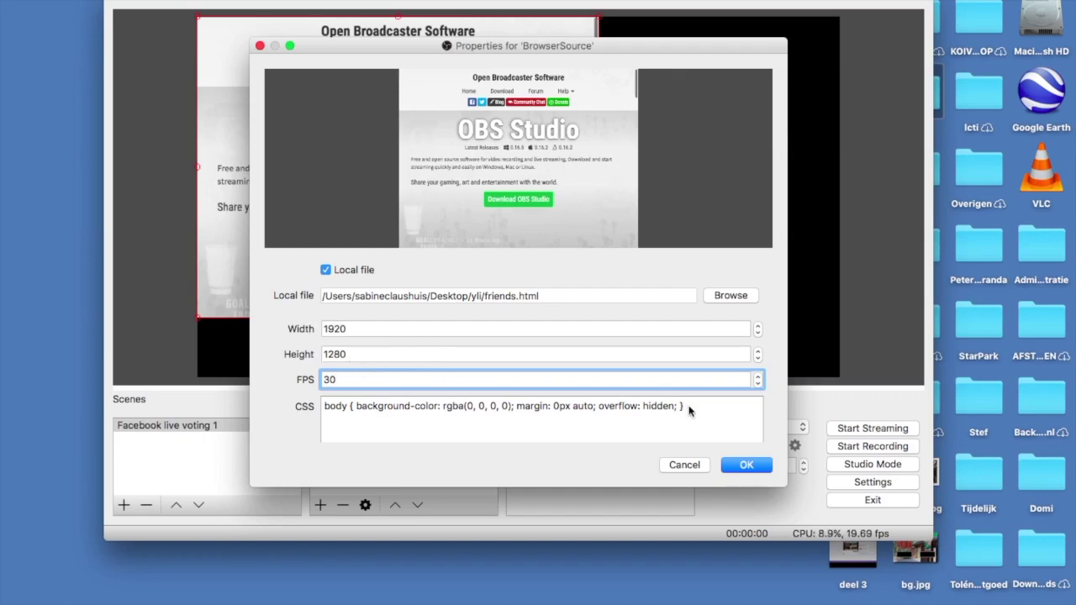
left_click(735, 467)
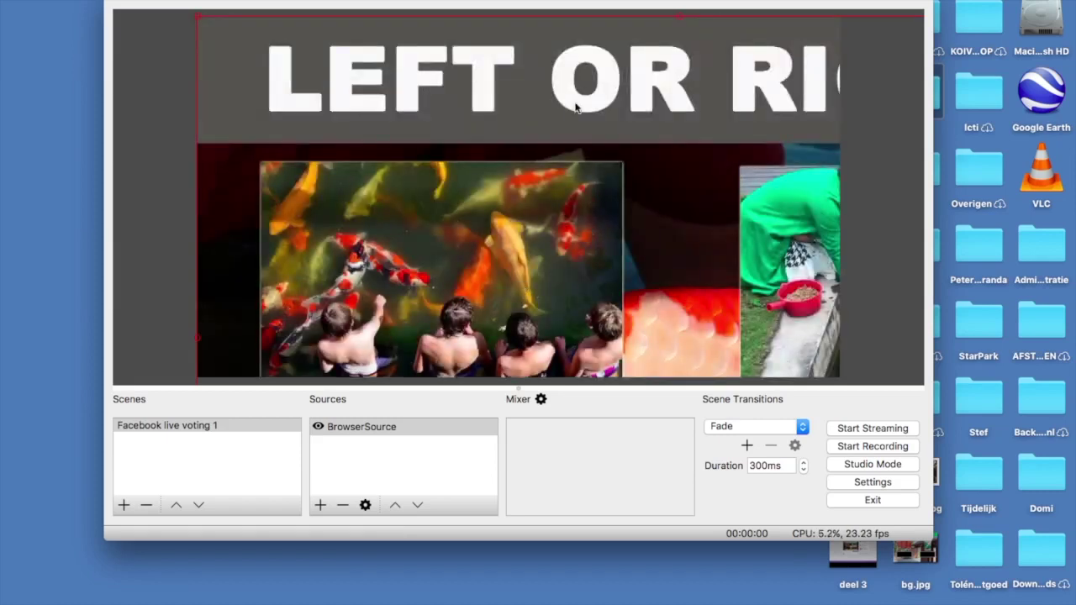
- Transform the browser source in the preview so that it fits to screen
right_click(490, 118)
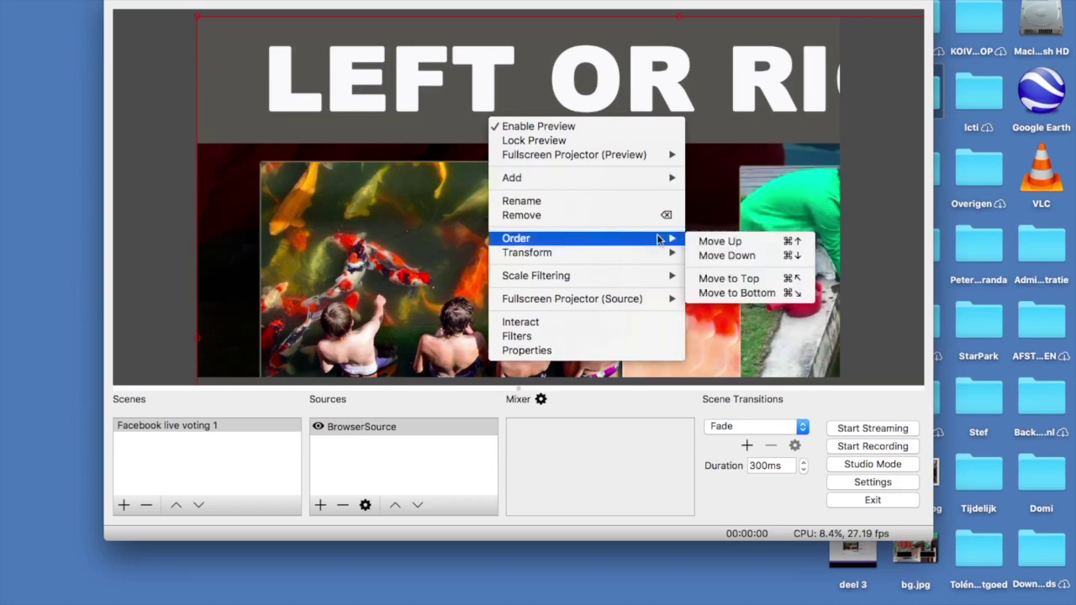
mouse_move(645, 254)
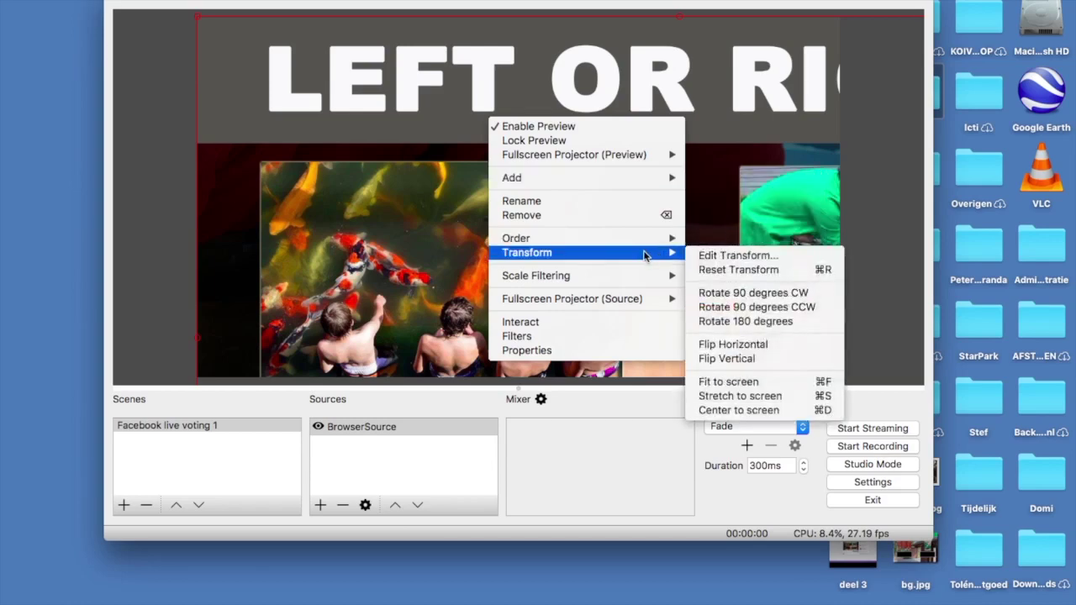
left_click(735, 383)
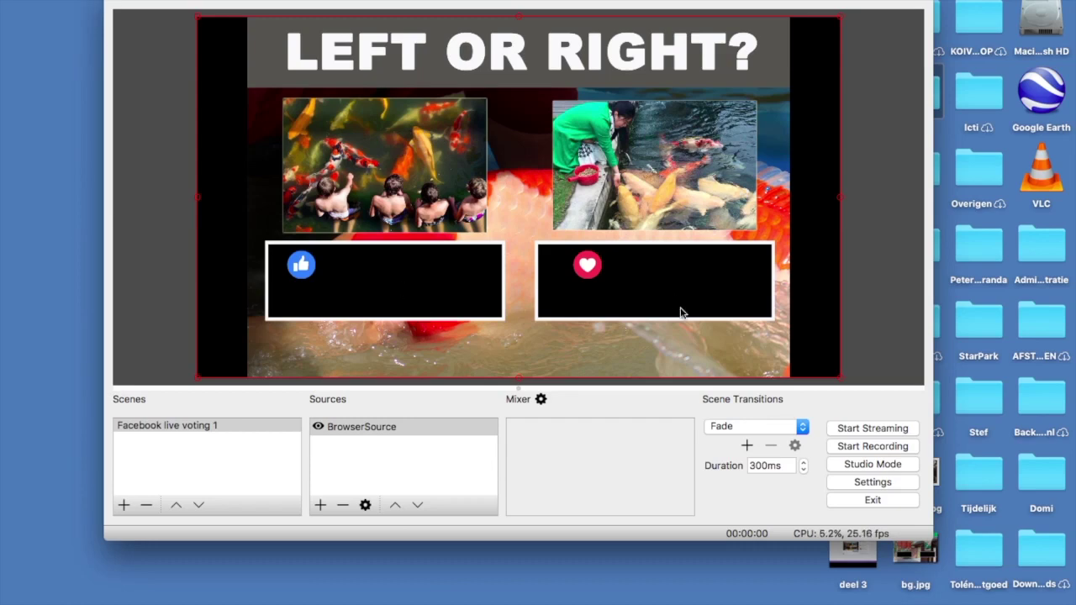
- Switch to the browser and start creating a live video from the Koivoershop.nl Facebook page's video library
mouse_move(840, 598)
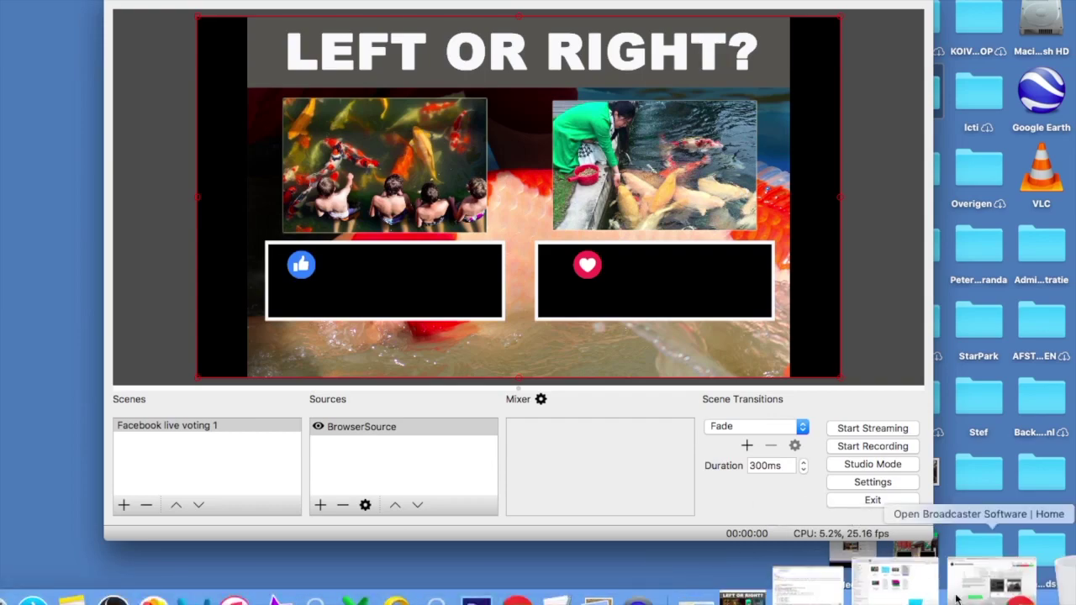
left_click(957, 599)
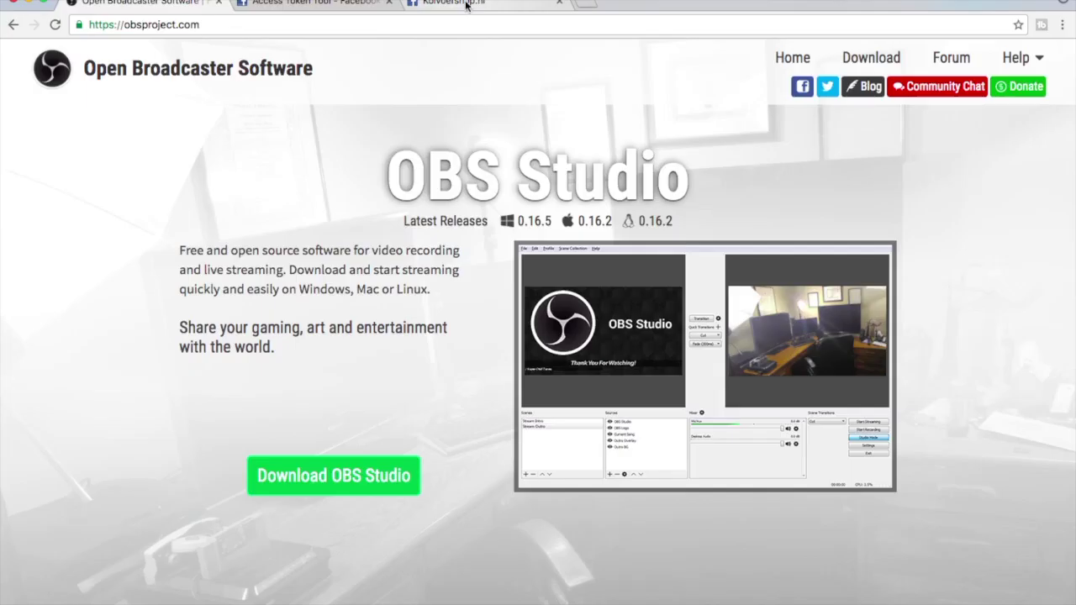
left_click(467, 6)
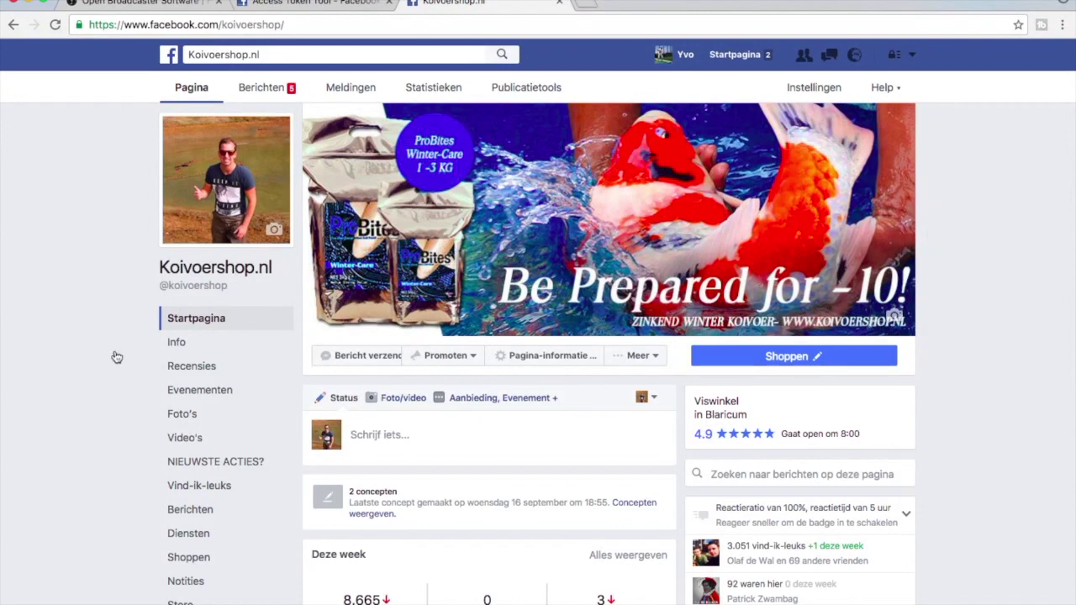
left_click(524, 89)
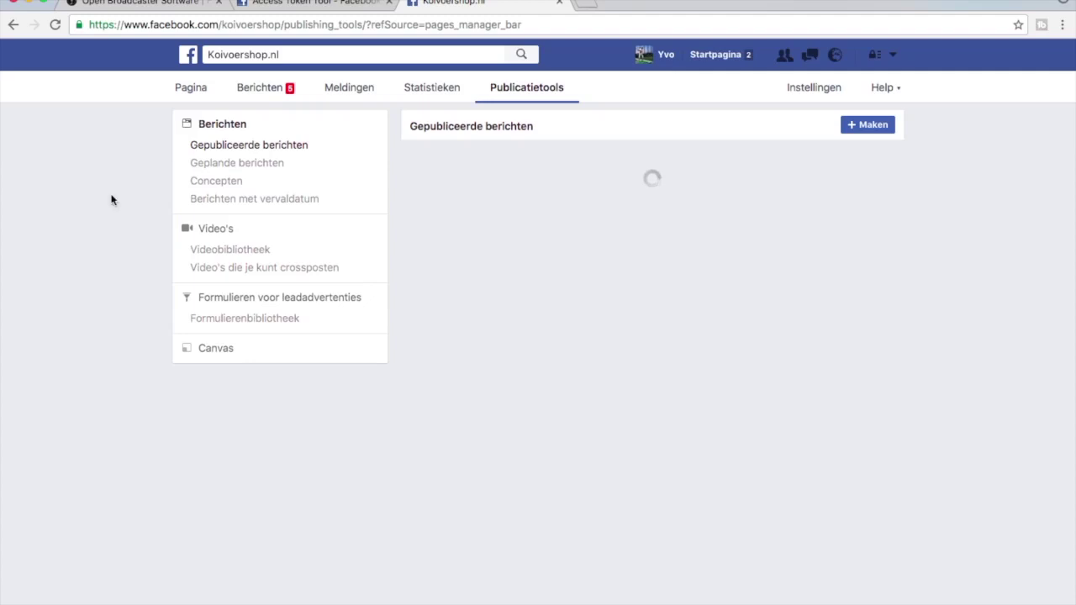
left_click(237, 257)
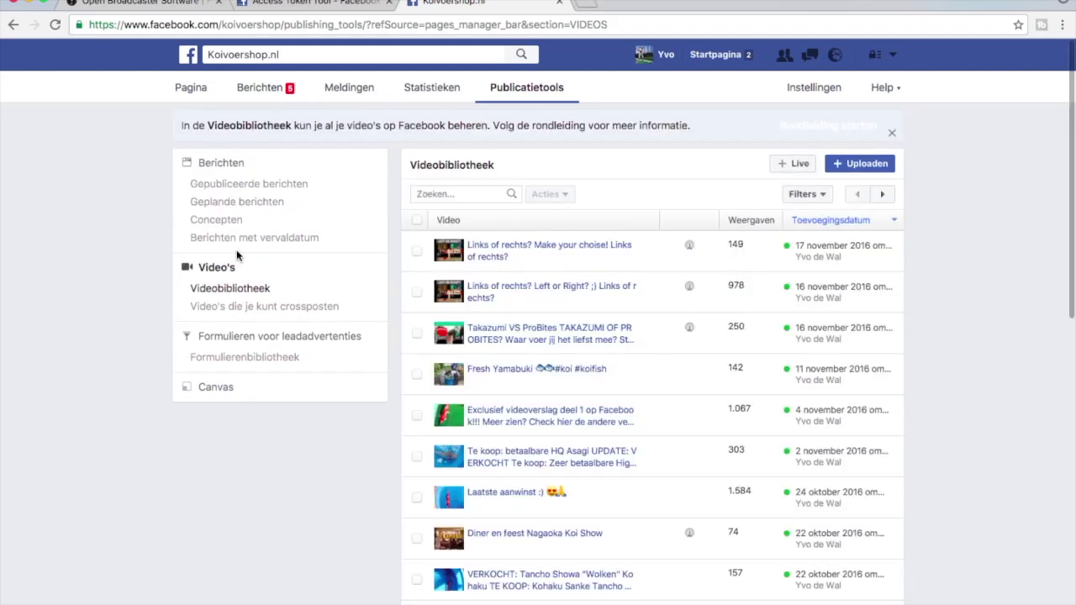
left_click(798, 164)
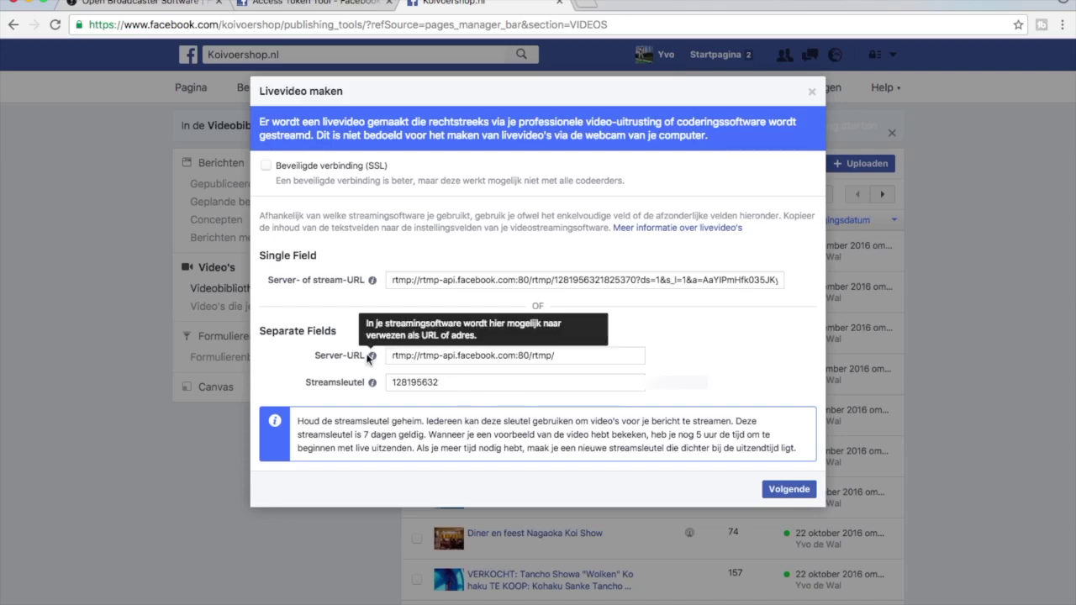
- Copy the stream key (Streamsleutel) from the separate fields of the live video dialog
left_click(433, 383)
left_click(444, 386)
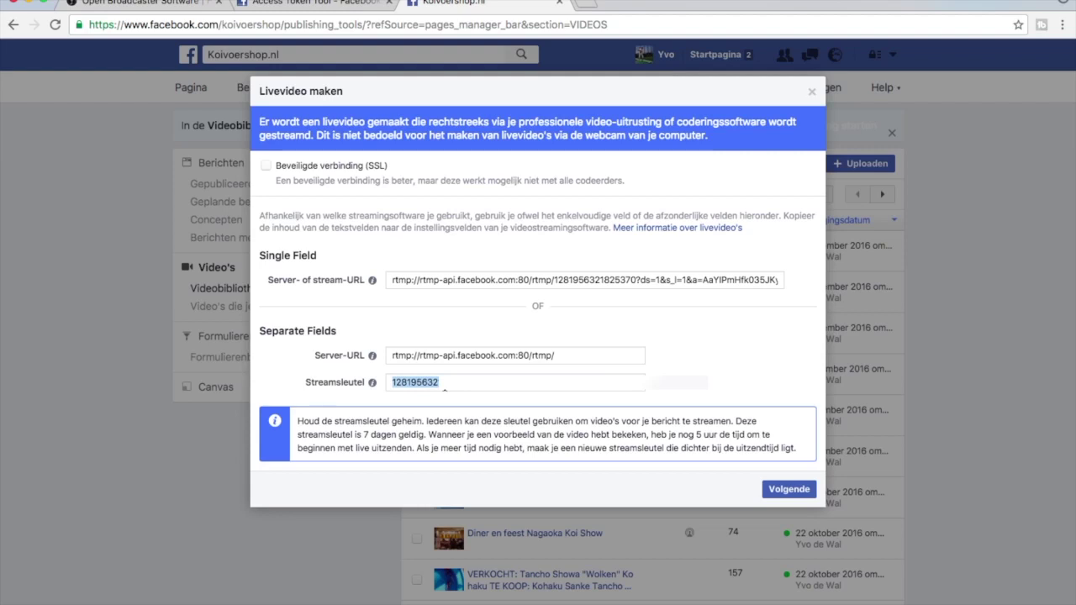
right_click(444, 385)
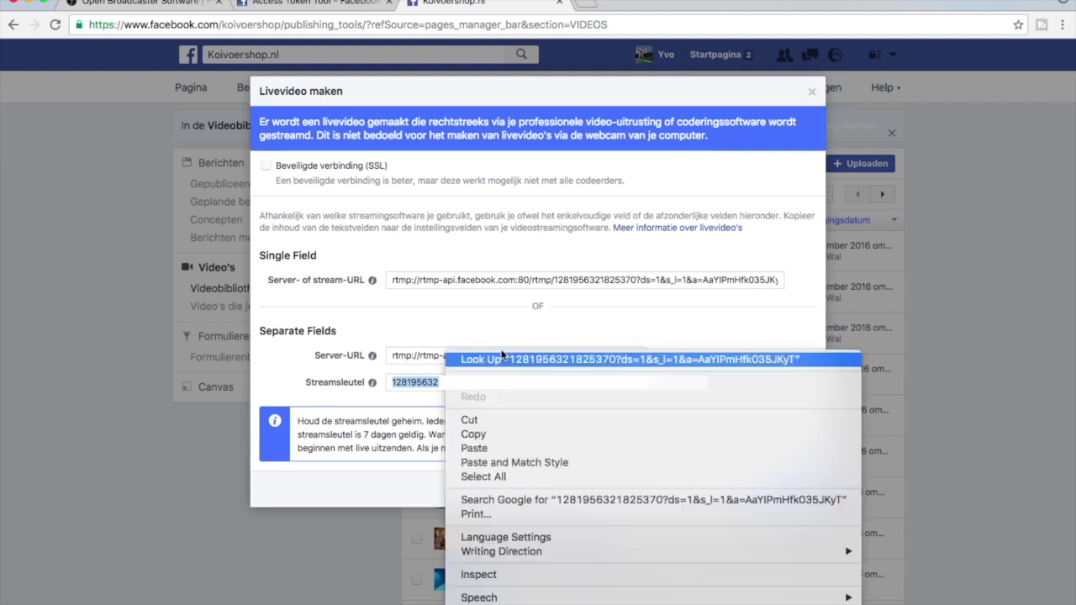
left_click(488, 437)
left_click(678, 393)
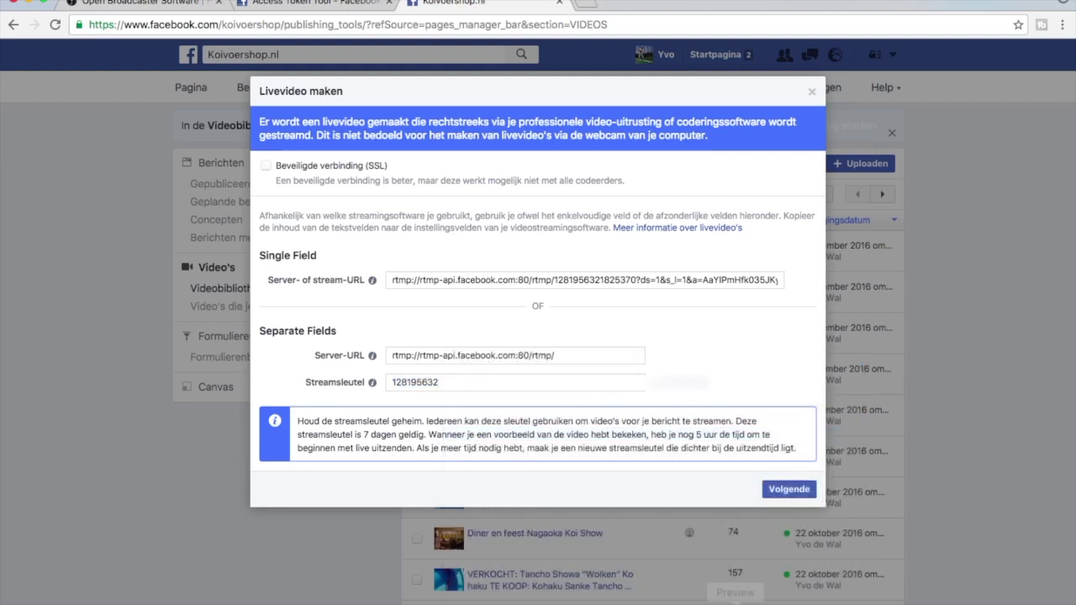
- Switch to OBS and replace the stream key in the stream settings with the copied one, saving the settings
mouse_move(992, 588)
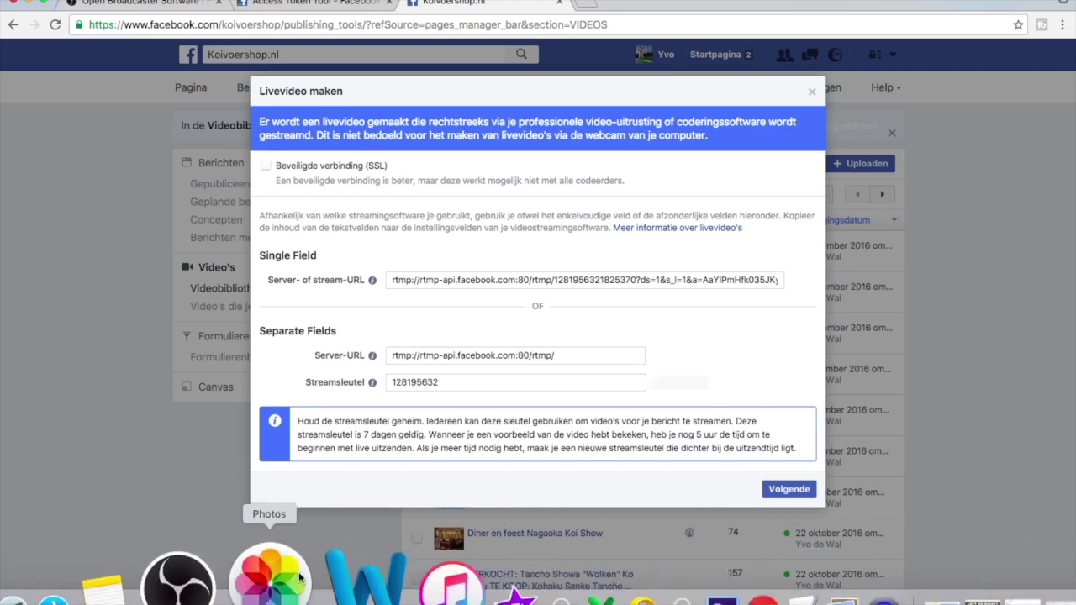
left_click(241, 539)
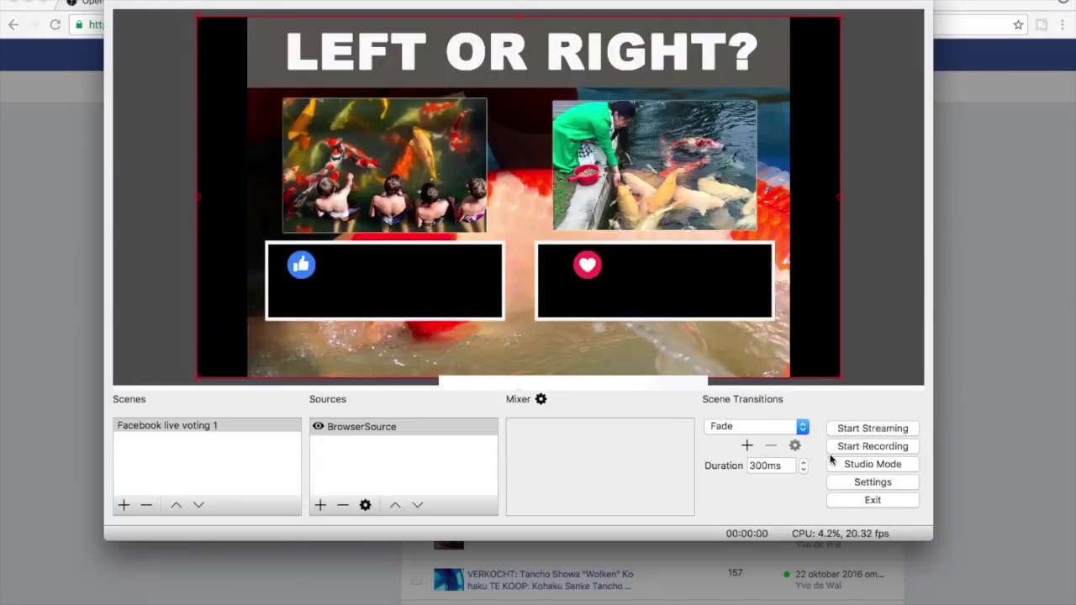
left_click(851, 484)
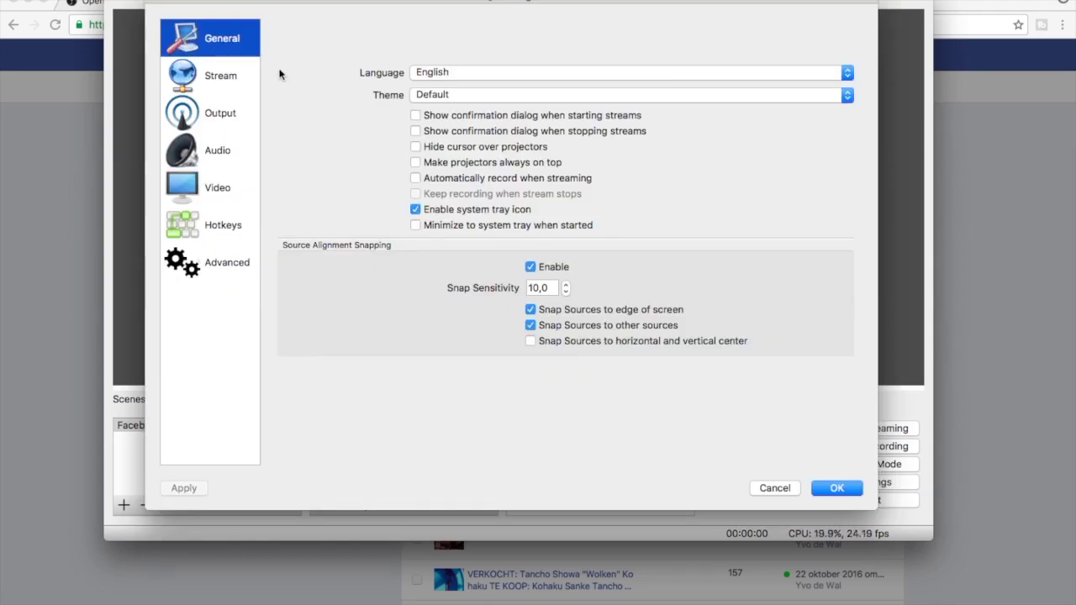
left_click(233, 84)
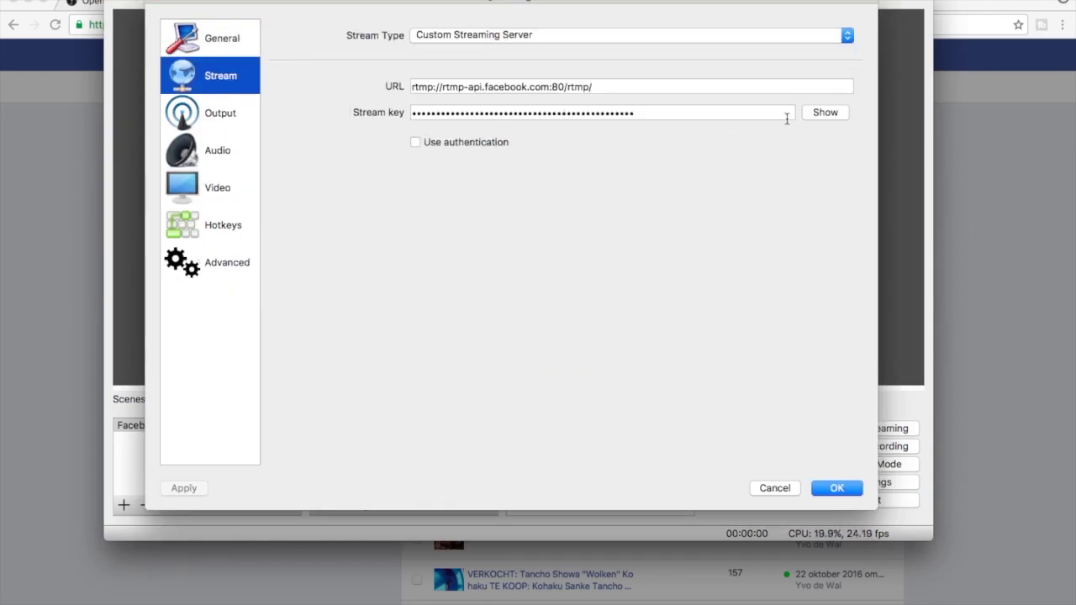
double_click(655, 109)
key("BackSpace")
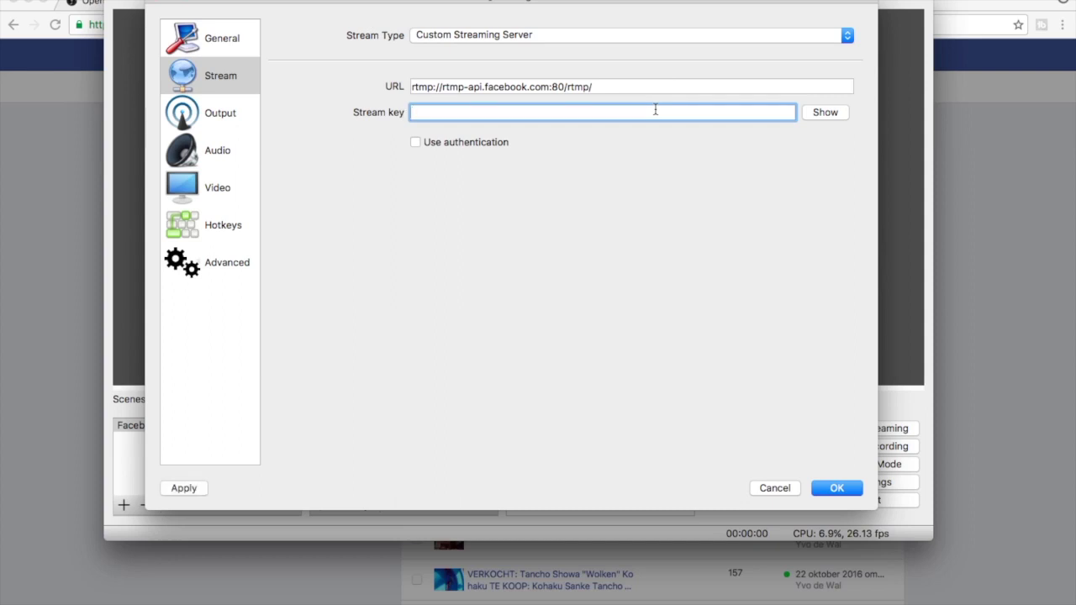
right_click(655, 110)
left_click(683, 183)
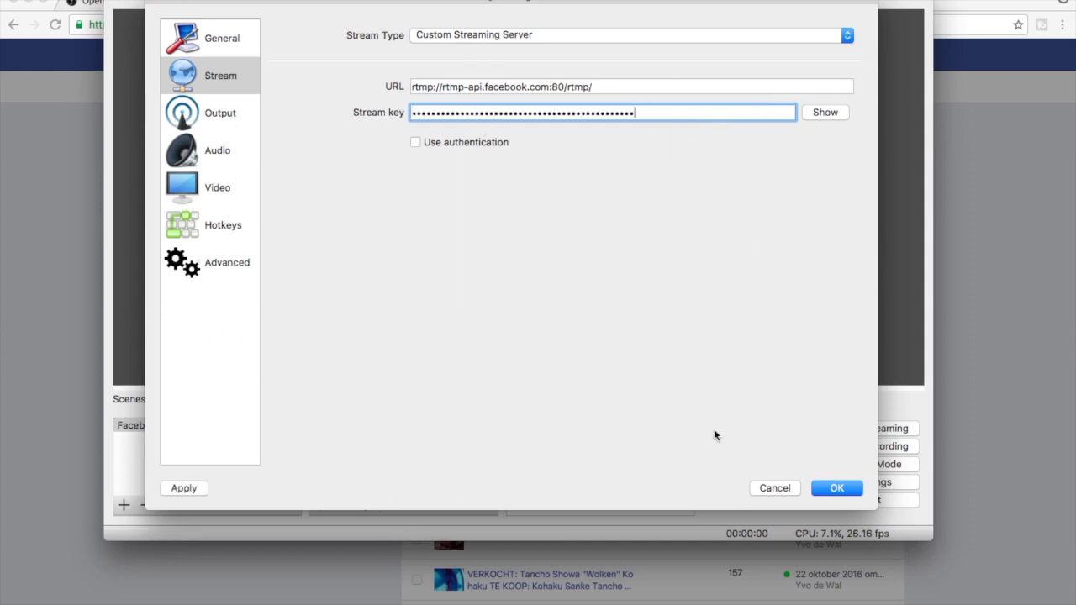
left_click(834, 495)
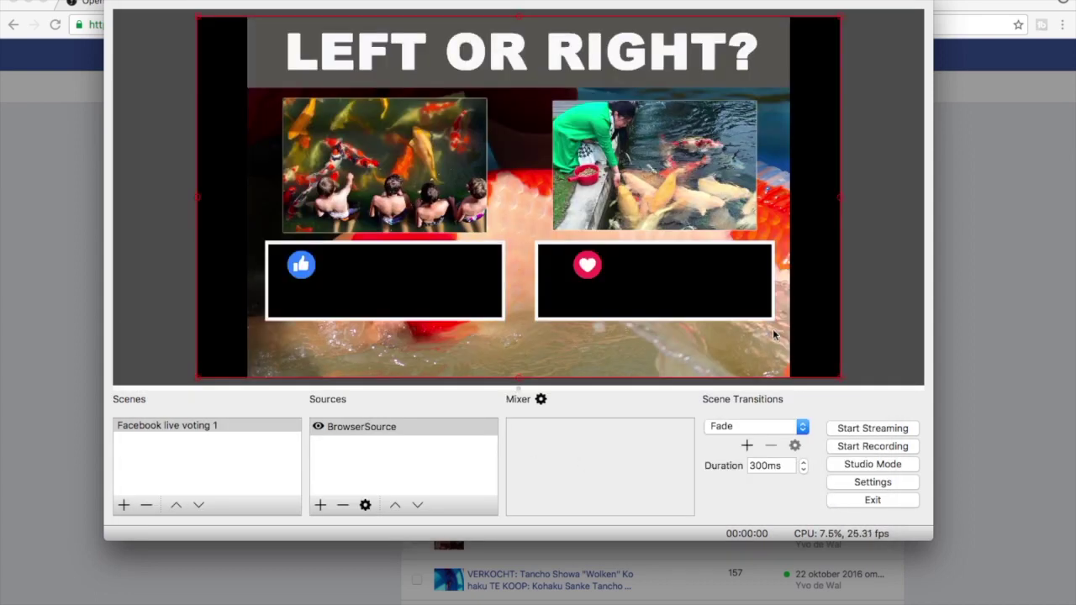
- Advance the Facebook live video dialog to its details page, and start streaming from OBS
left_click(1022, 408)
left_click(774, 490)
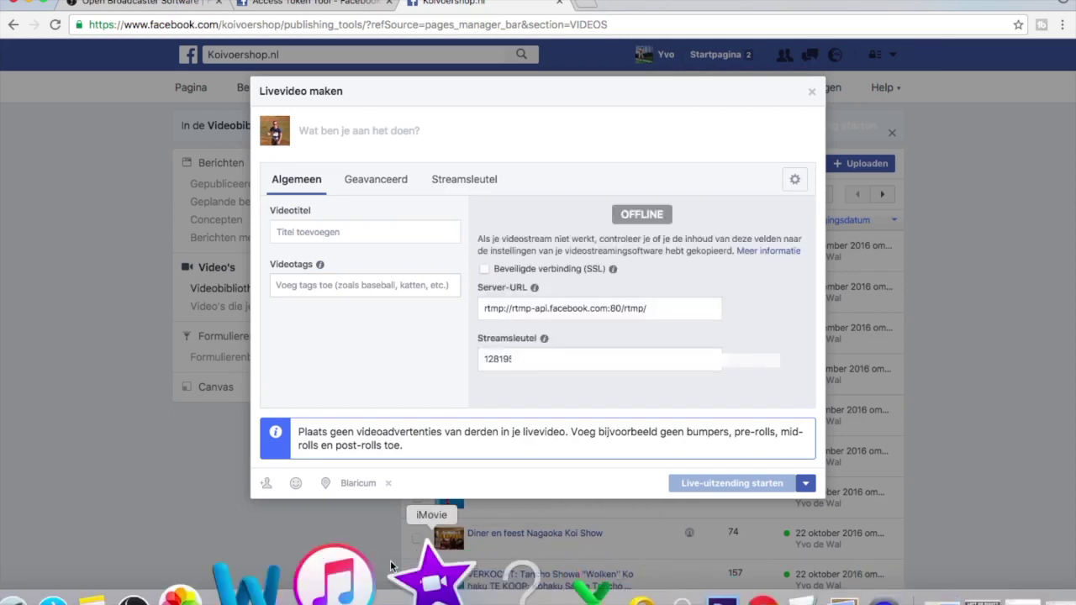
left_click(247, 577)
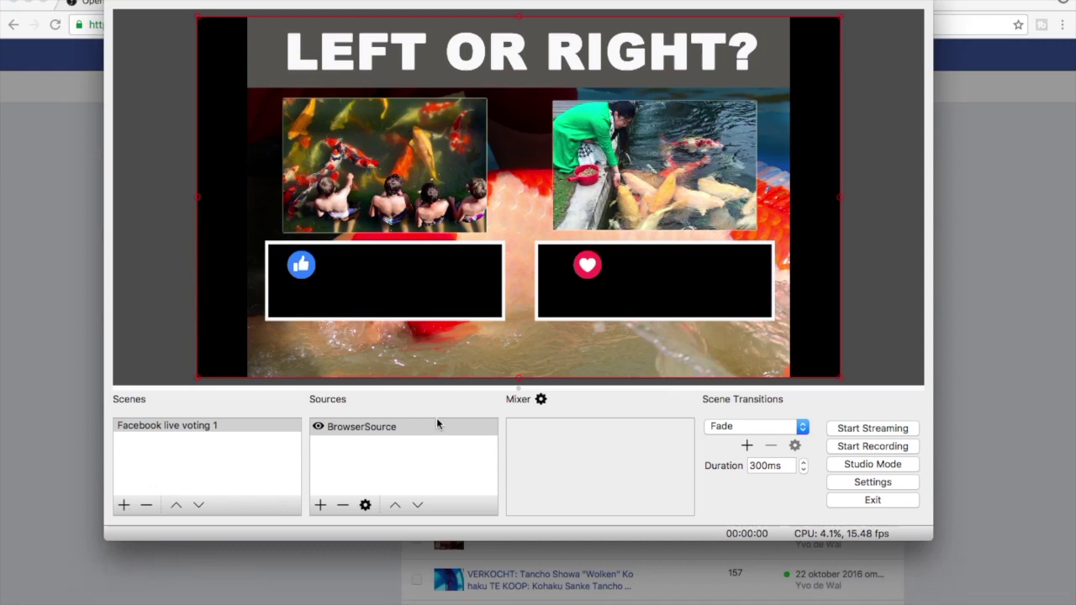
left_click(842, 429)
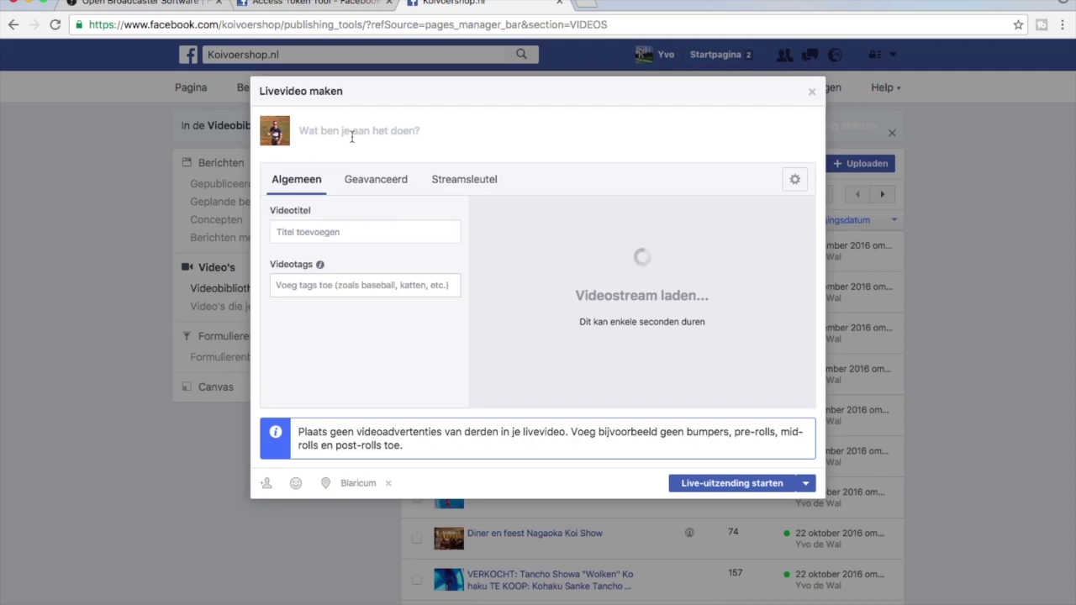
- Describe the live video as "Left or right?", title it "Left or Right?", tag it "koi, koifish", and start the live broadcast
type("Left or ri")
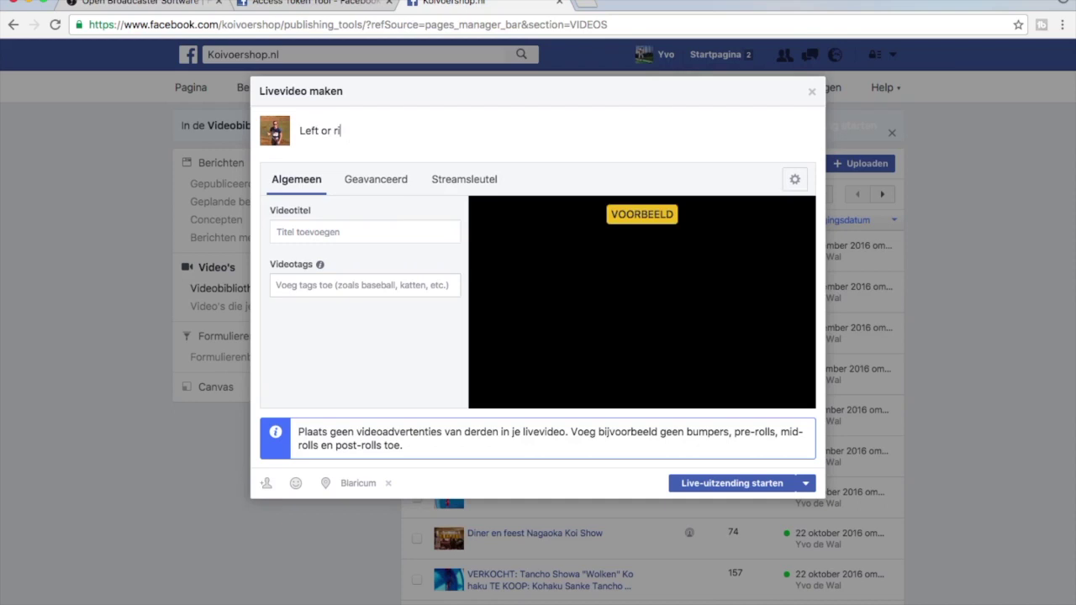
type("ght?")
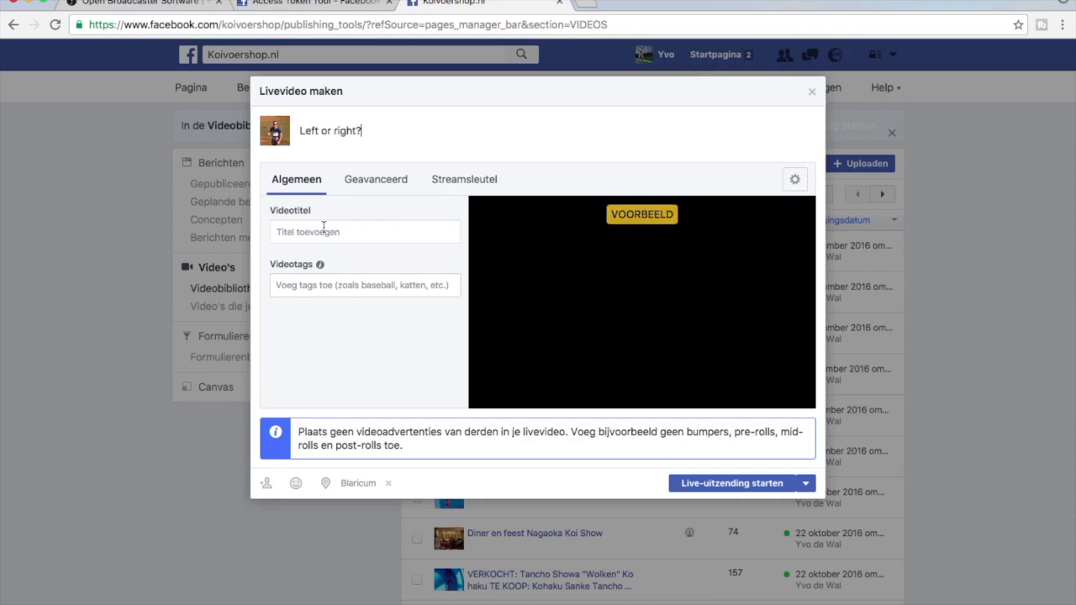
left_click(324, 228)
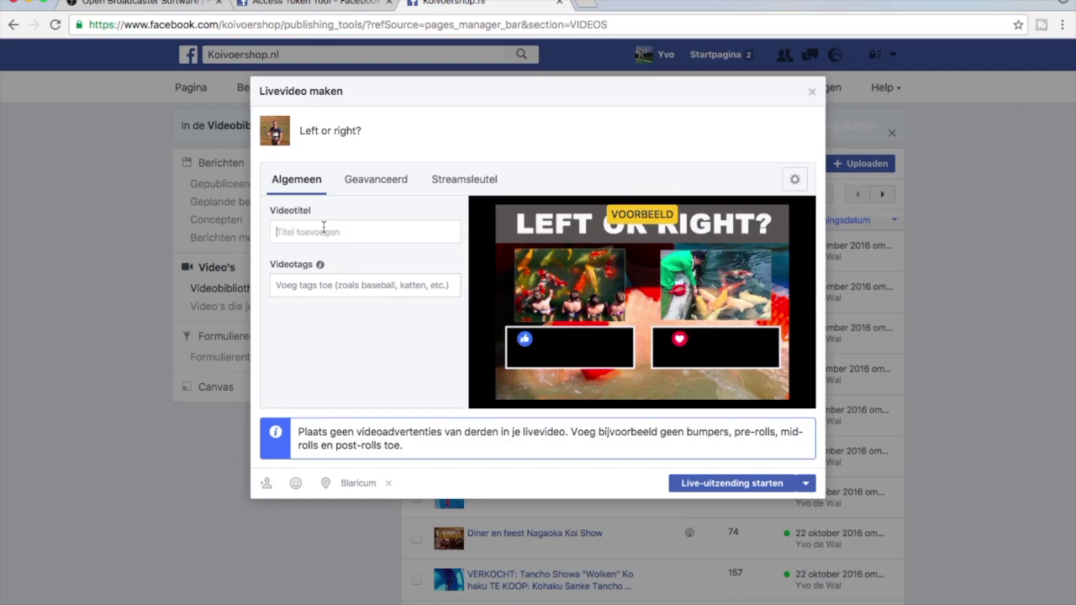
type("Left or Right?")
left_click(307, 285)
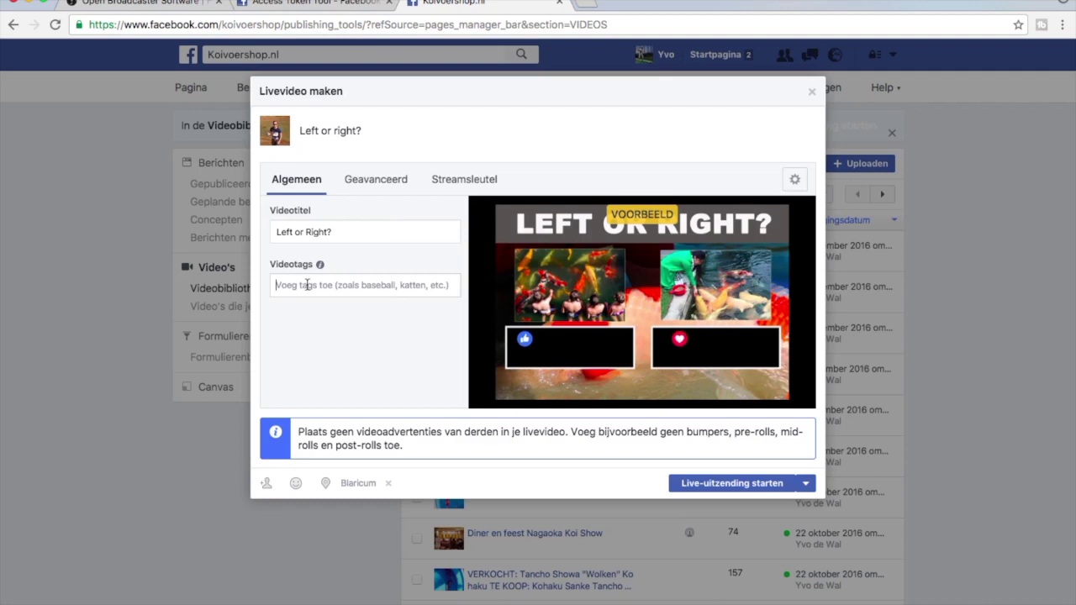
type("koi, koifish")
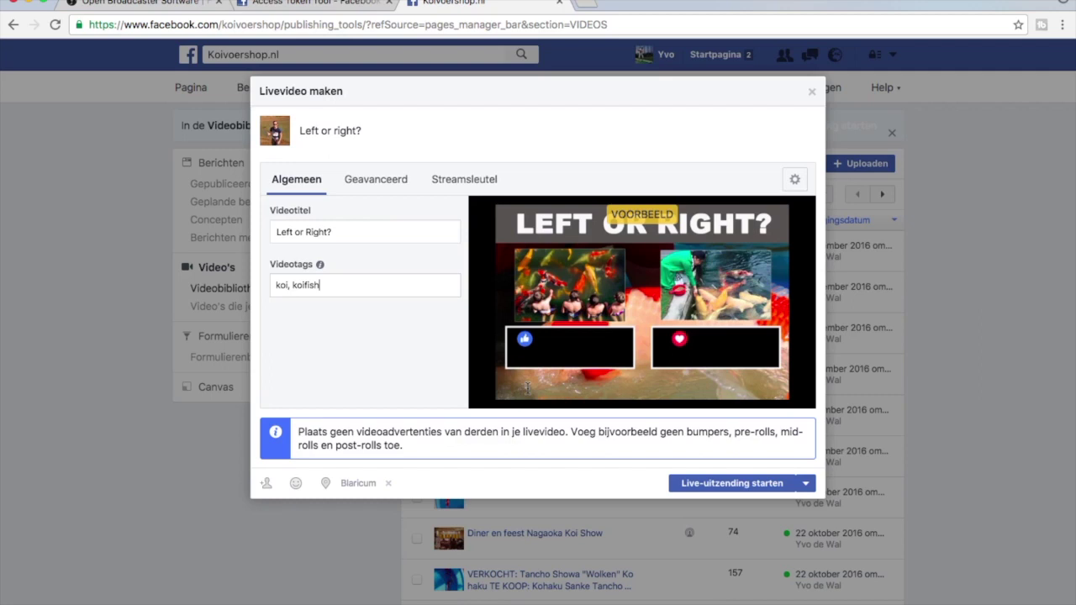
left_click(767, 484)
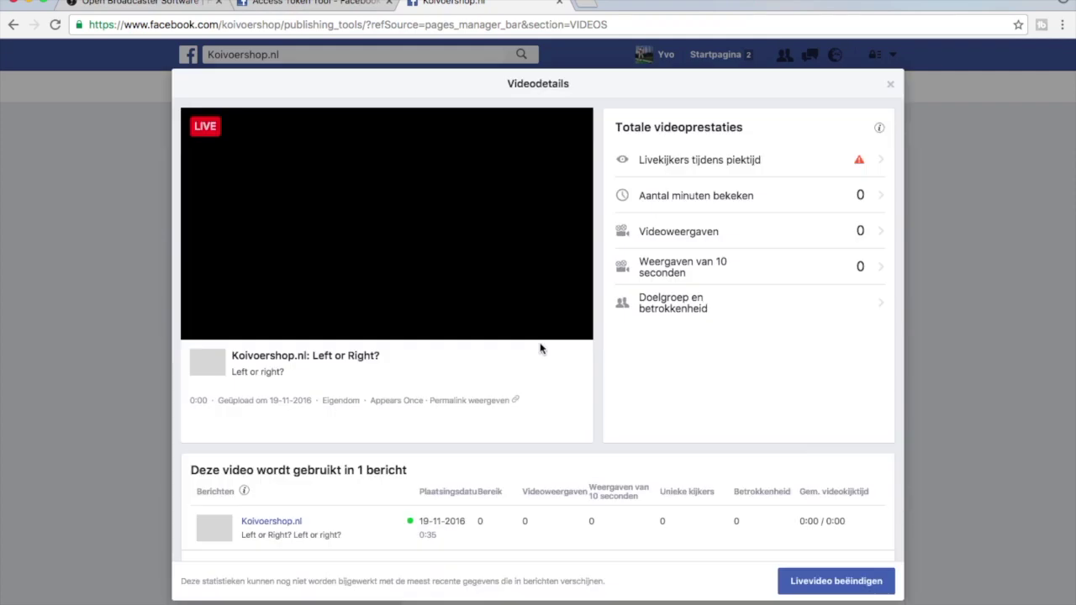
- Open the live video's permalink and copy the video ID from its web address
left_click(467, 402)
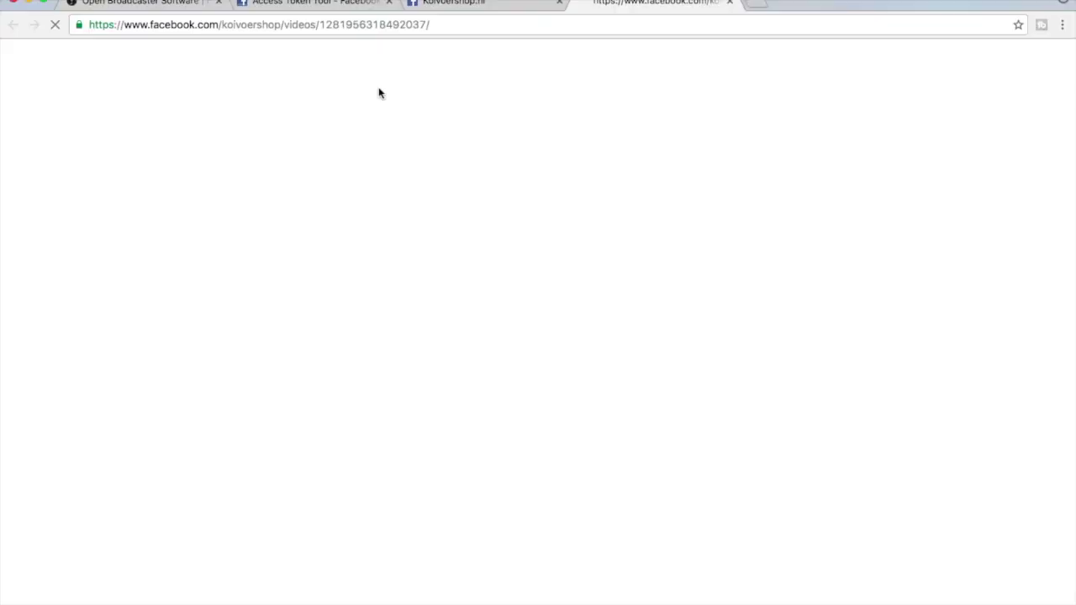
double_click(346, 25)
right_click(347, 25)
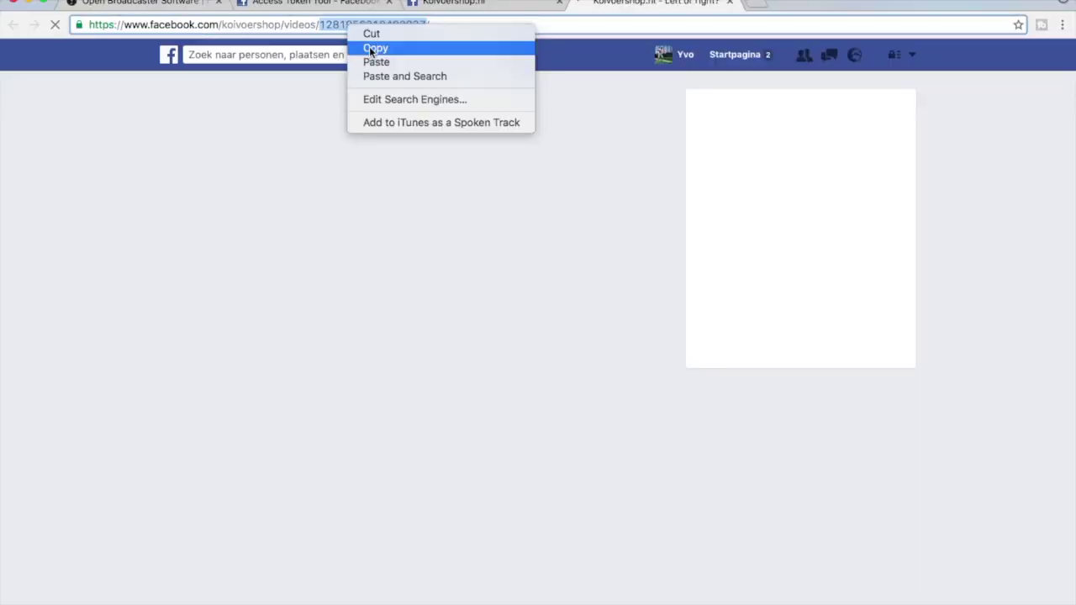
left_click(369, 48)
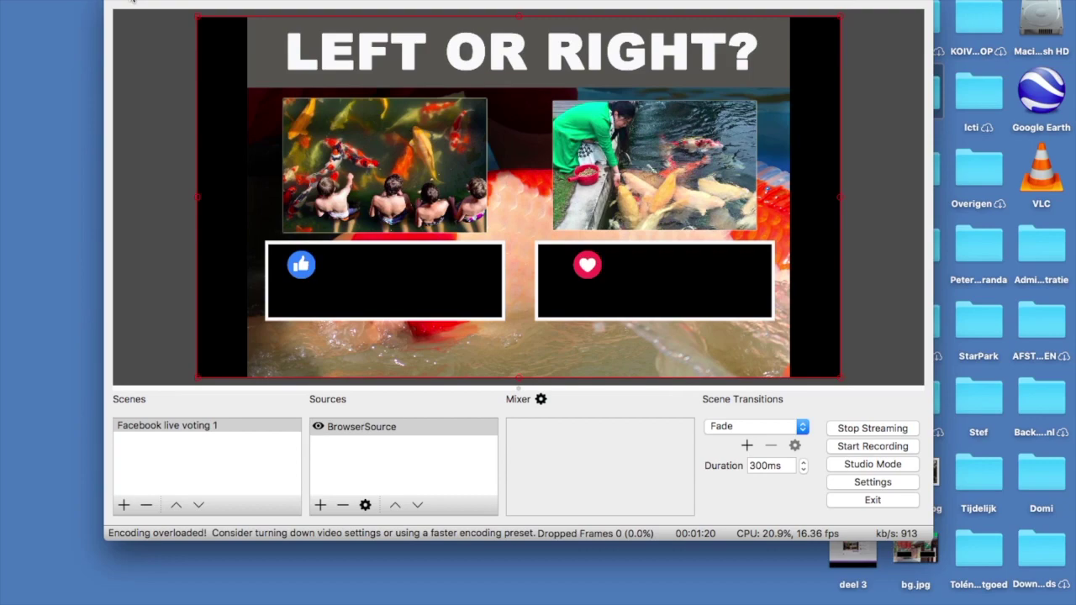
- Switch to friends.html in the text editor, paste the copied video ID as the postID value, and save the file
left_click_drag(916, 93, 883, 599)
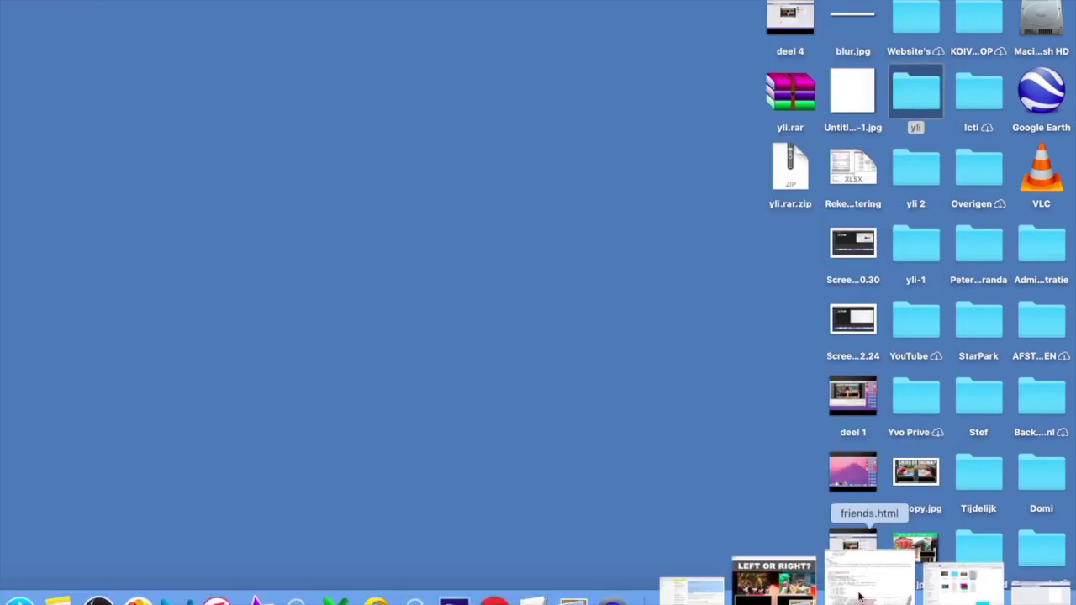
left_click(859, 597)
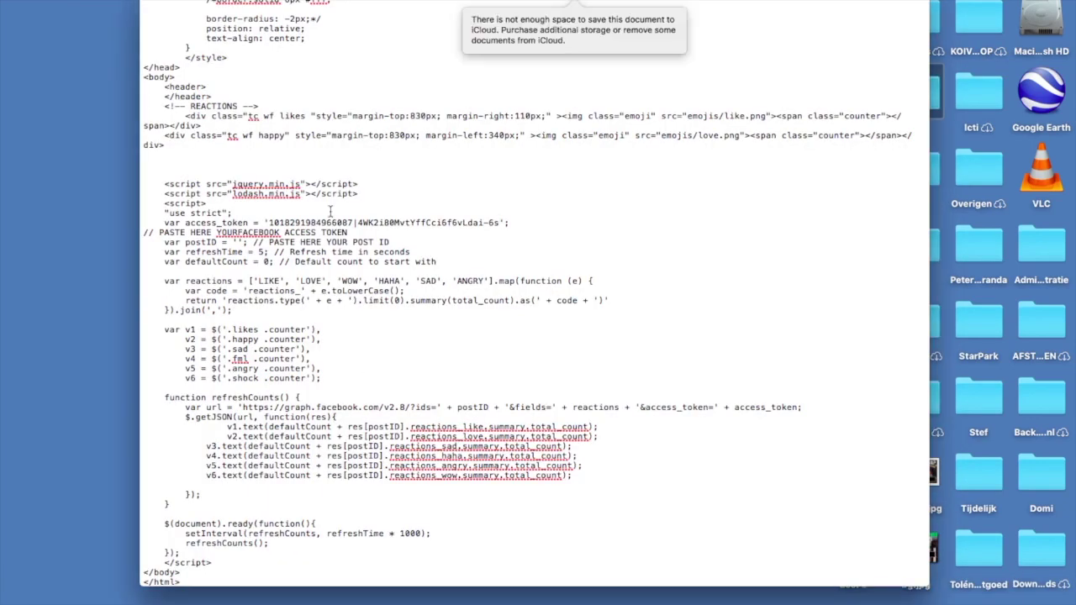
left_click(241, 242)
key("super+v")
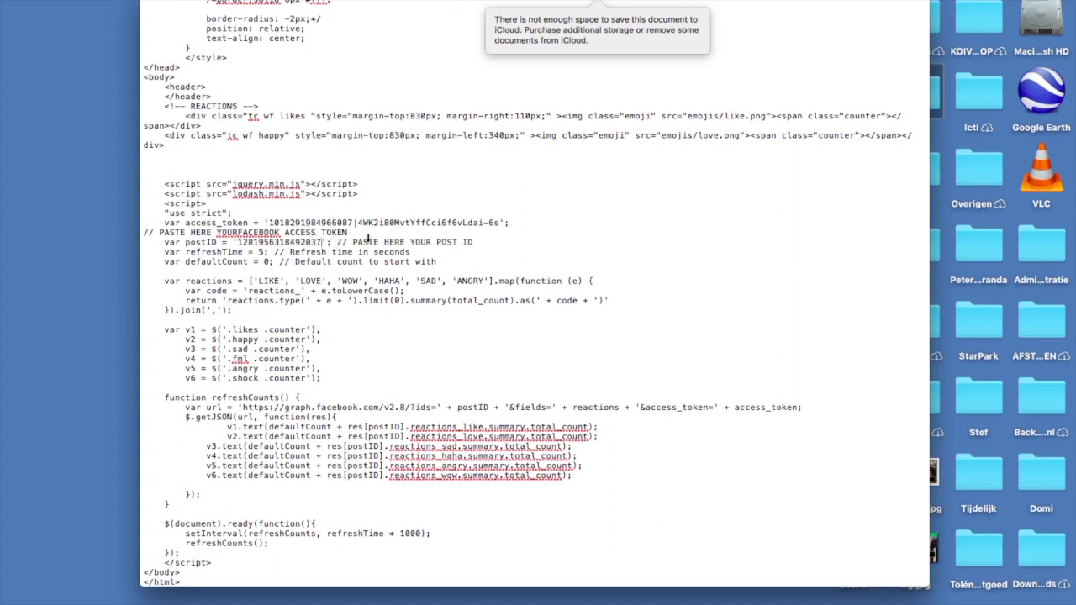
left_click(110, 0)
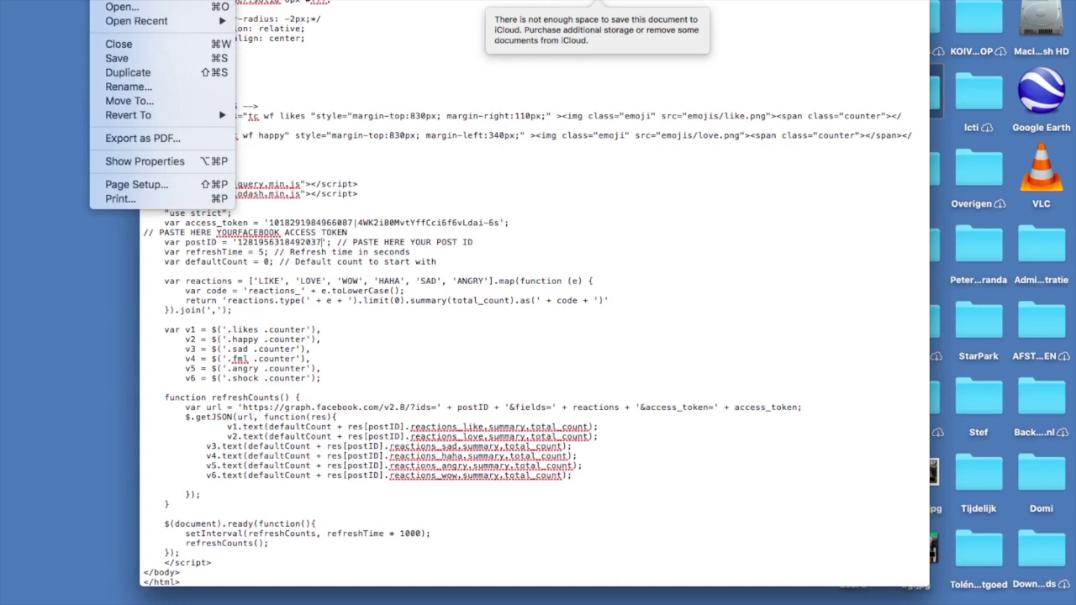
left_click(118, 59)
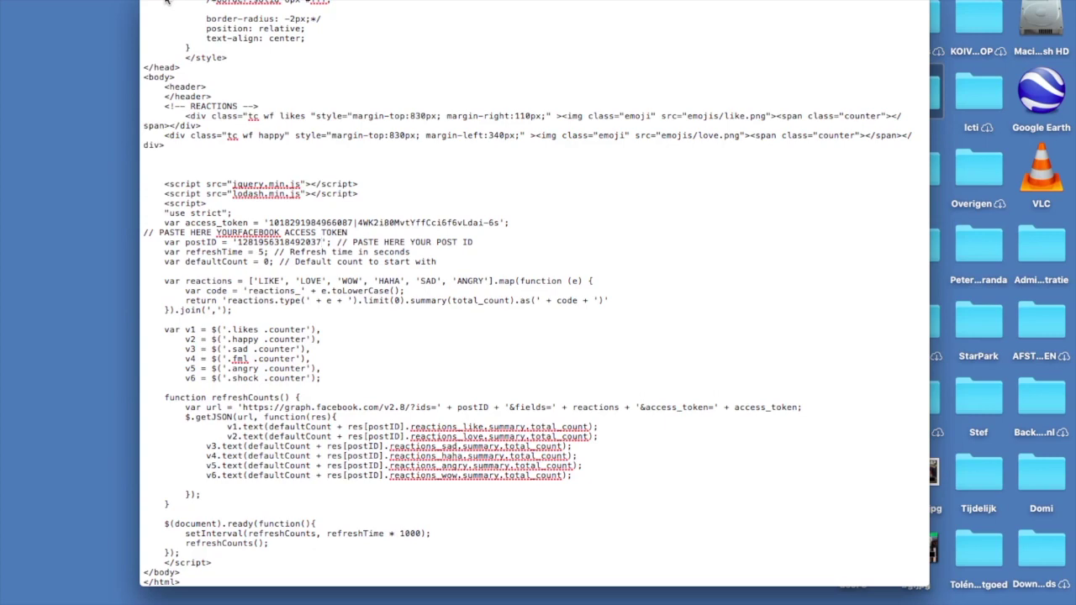
key("super+w")
- Switch to OBS and open the properties of BrowserSource, accepting them unchanged to reload friends.html
mouse_move(959, 599)
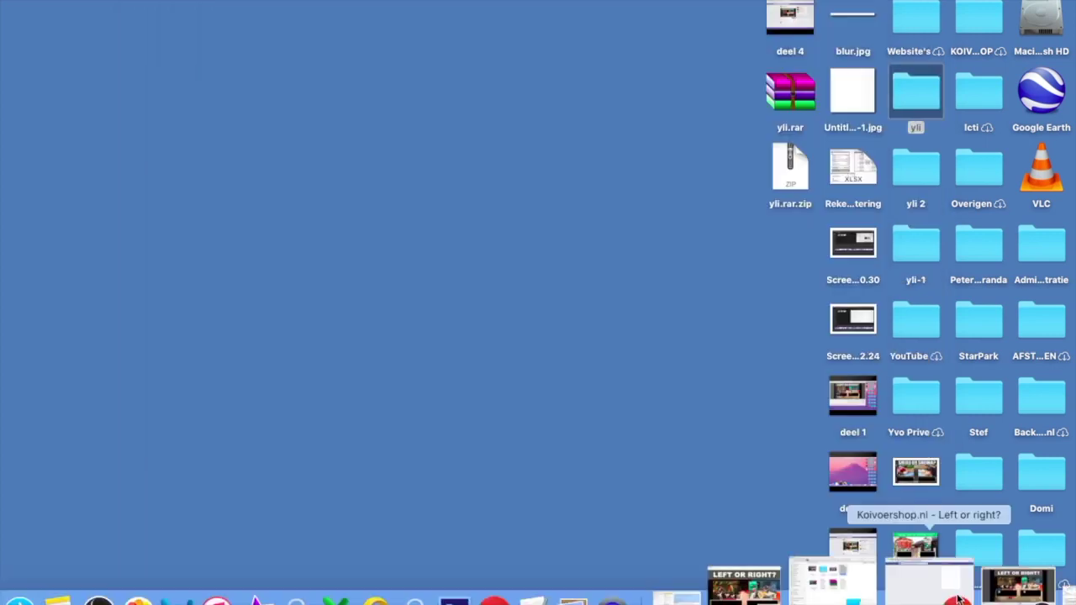
left_click(959, 597)
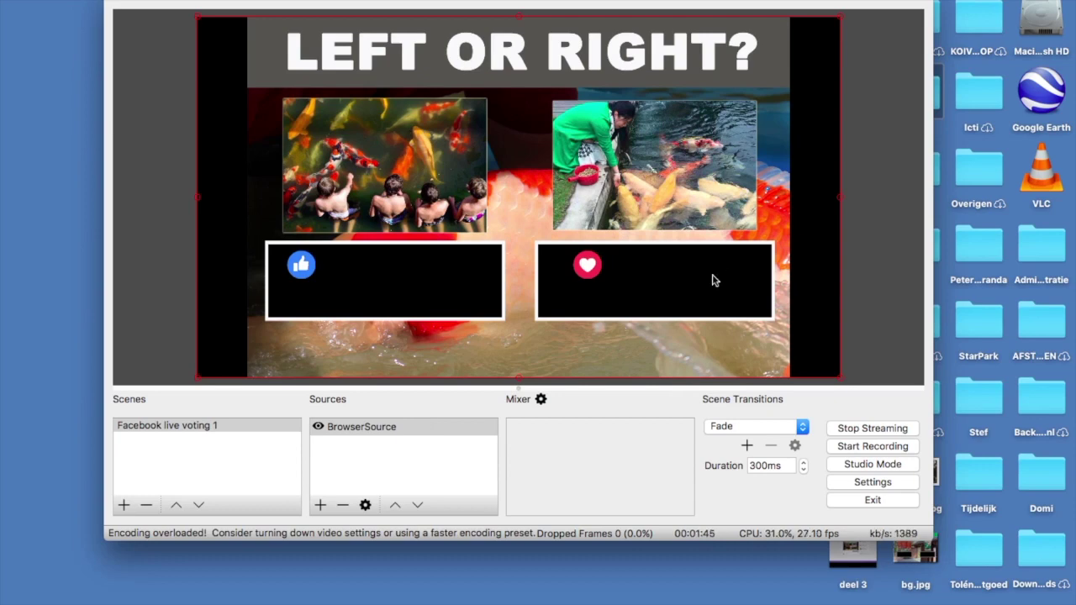
right_click(364, 433)
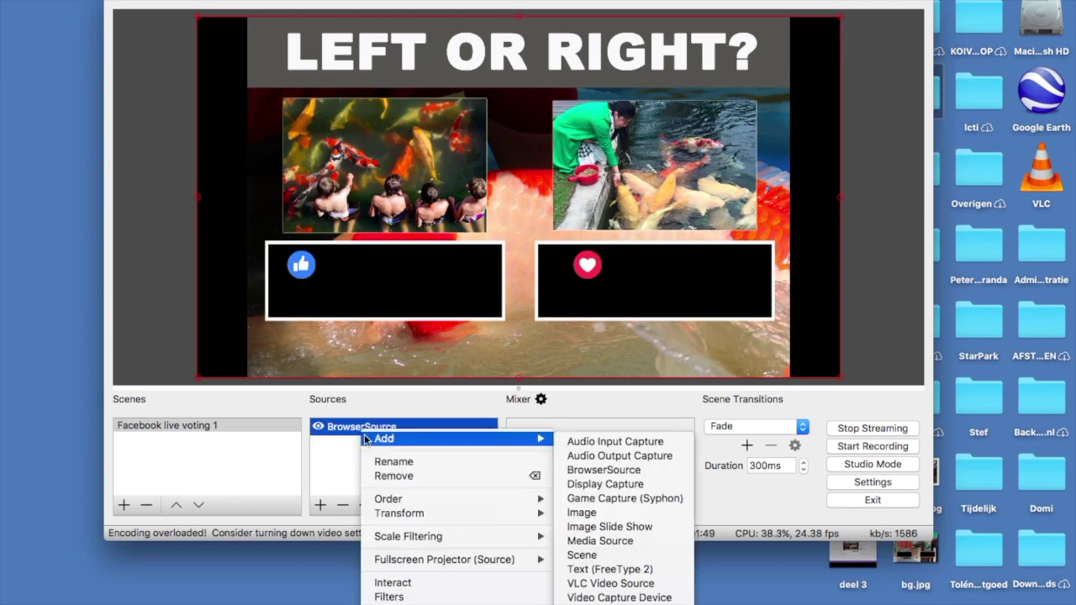
left_click(392, 582)
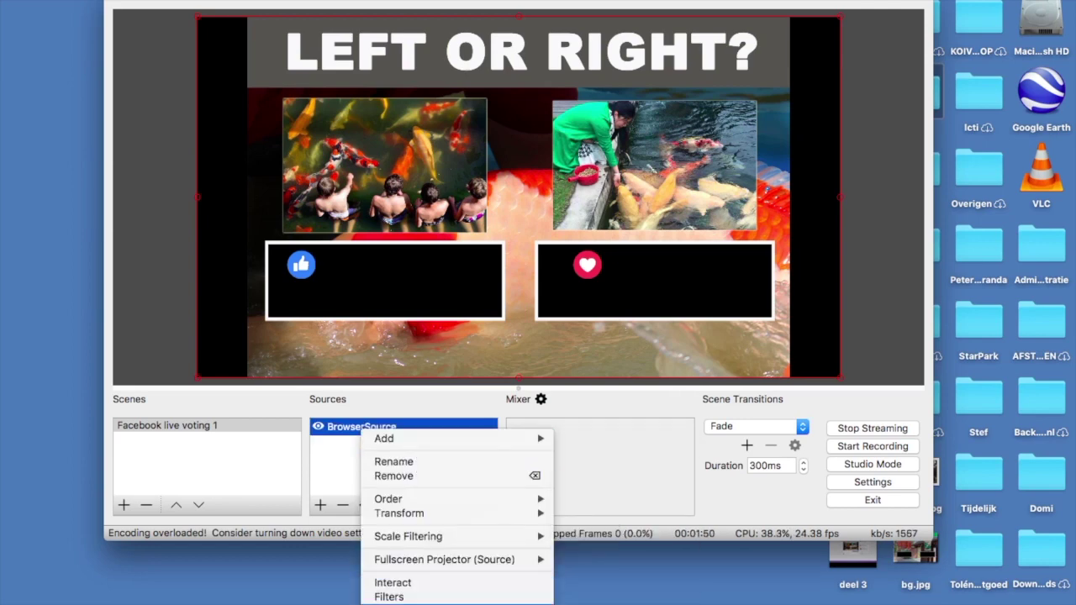
left_click(390, 602)
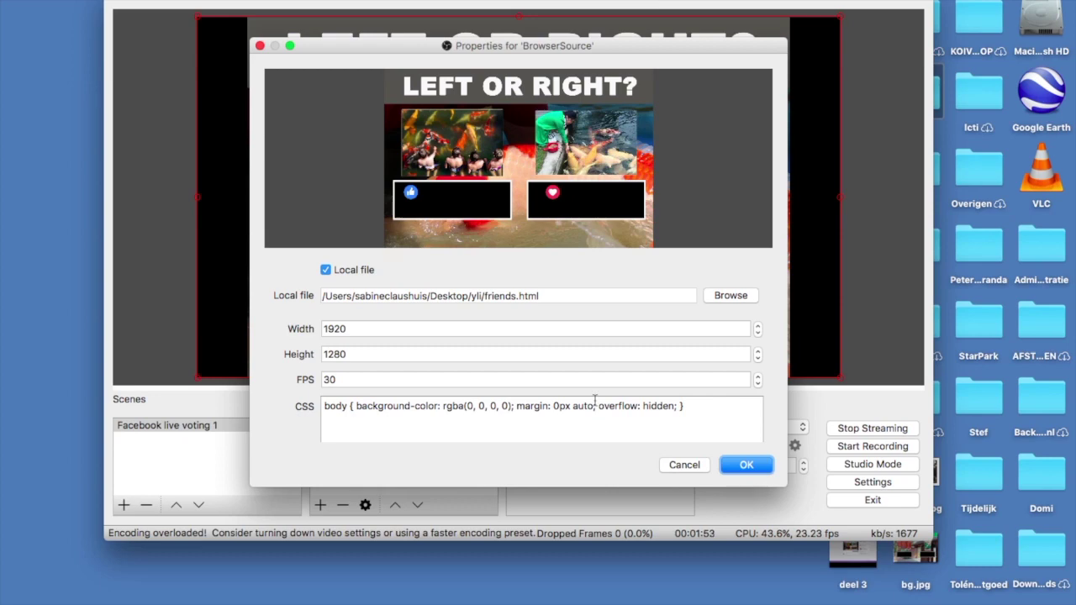
left_click(748, 468)
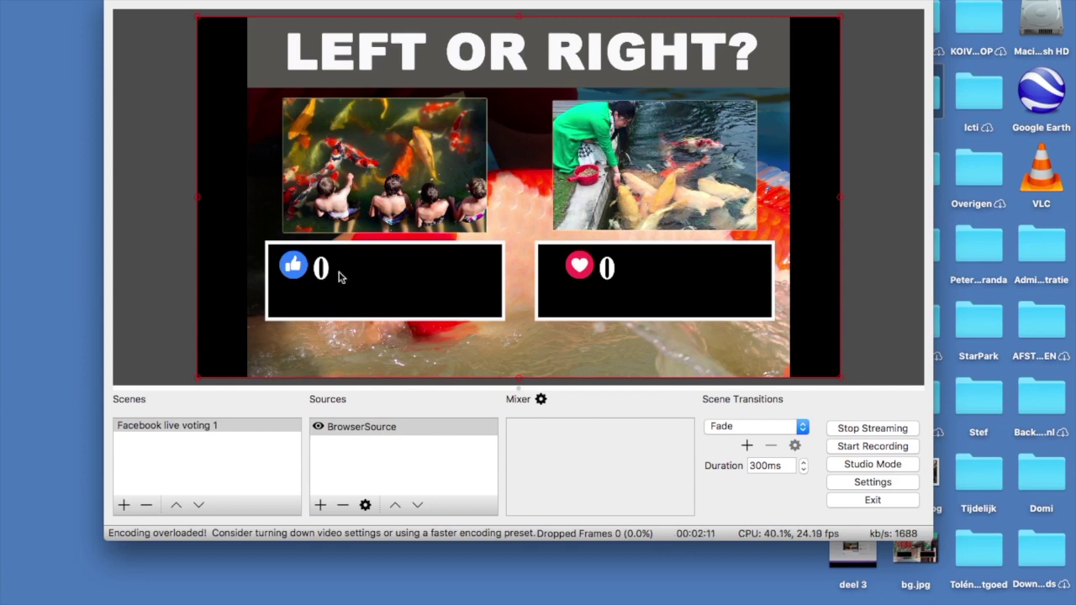
- Switch to the browser window with the Koivoershop.nl live video page
mouse_move(868, 596)
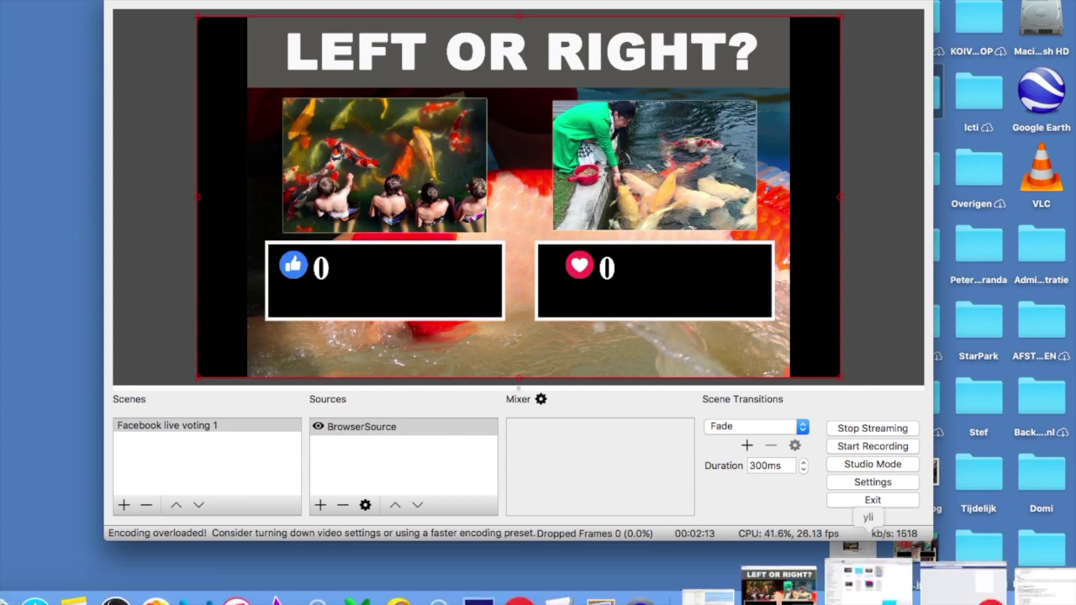
left_click(935, 601)
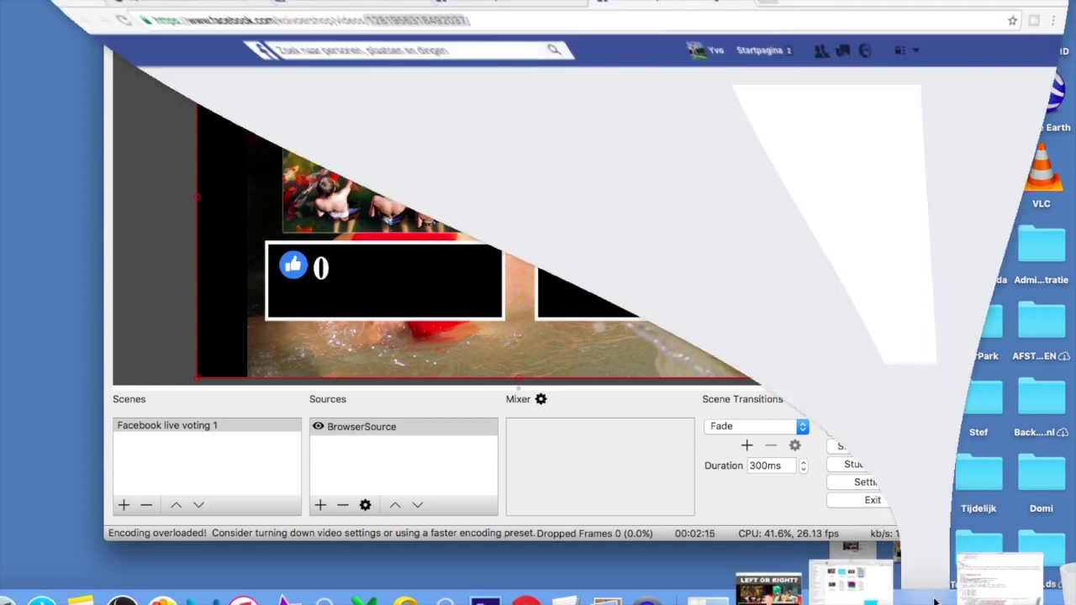